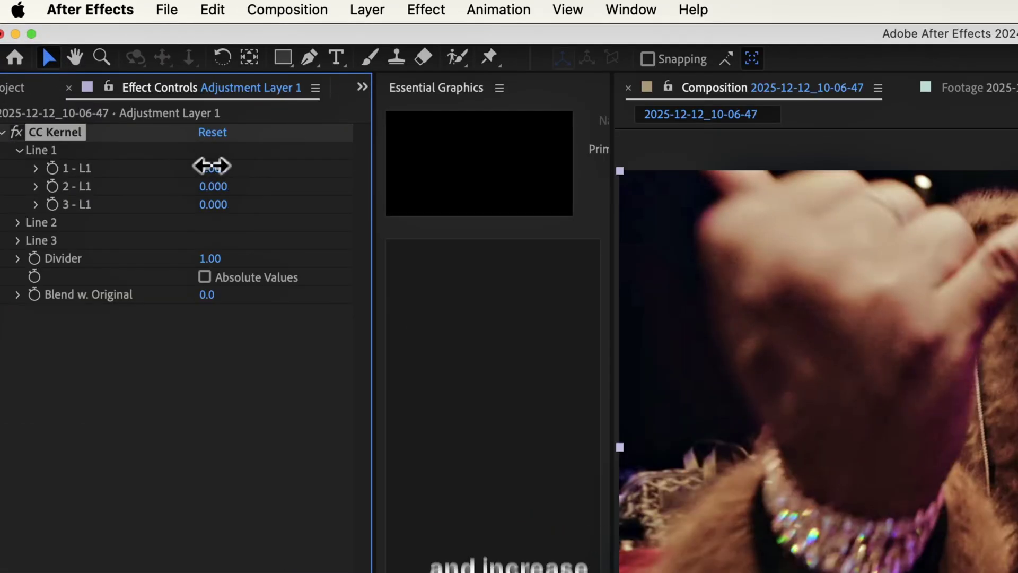
Set CC Kernel's Line 1 values to -0.820, 0.370 and -0.270, and its Divider to 0.20
left_click_drag(211, 166, 156, 179)
left_click_drag(220, 185, 185, 207)
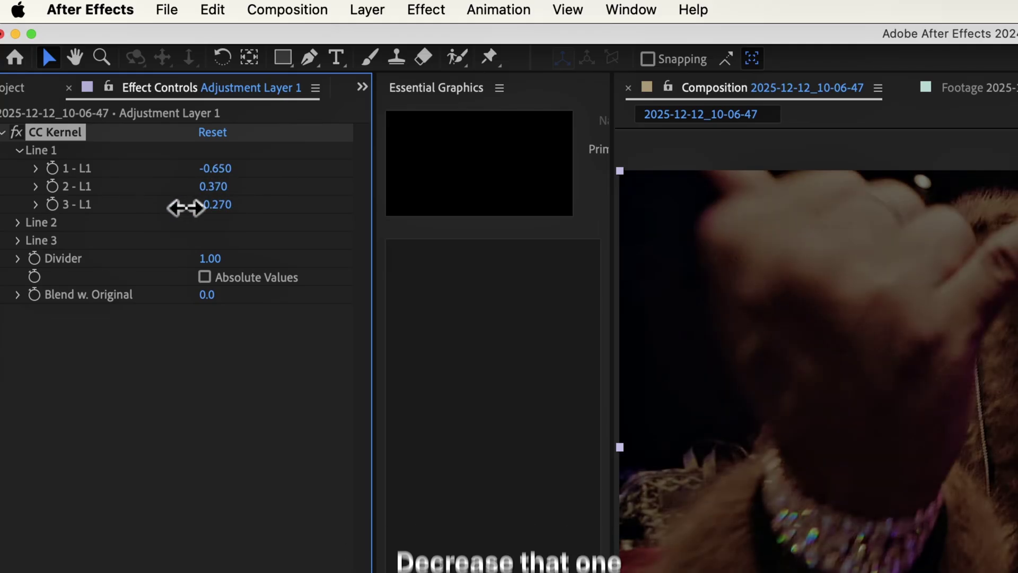
left_click_drag(215, 168, 192, 169)
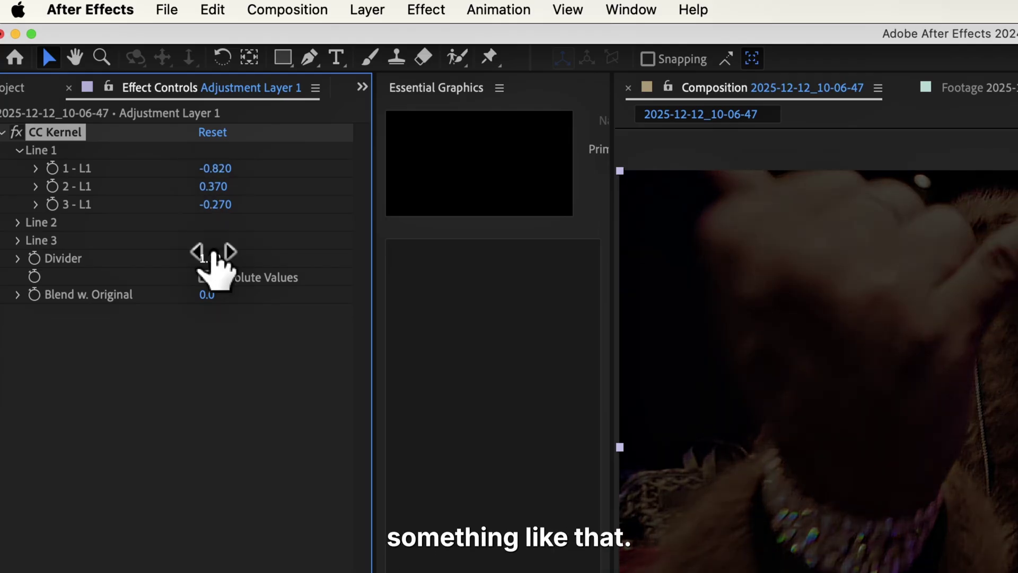
left_click(214, 257)
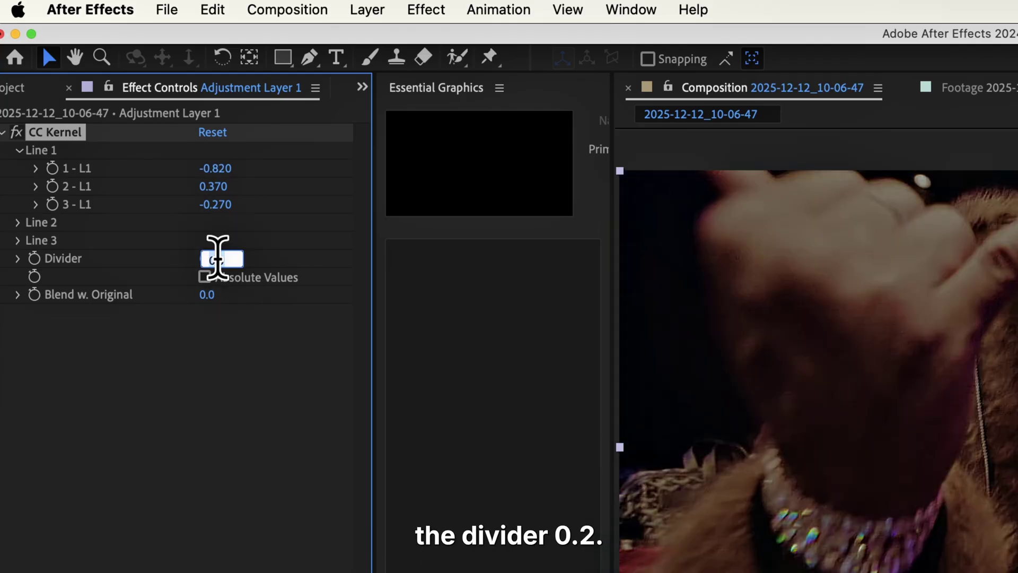
type("0.2")
key("Return")
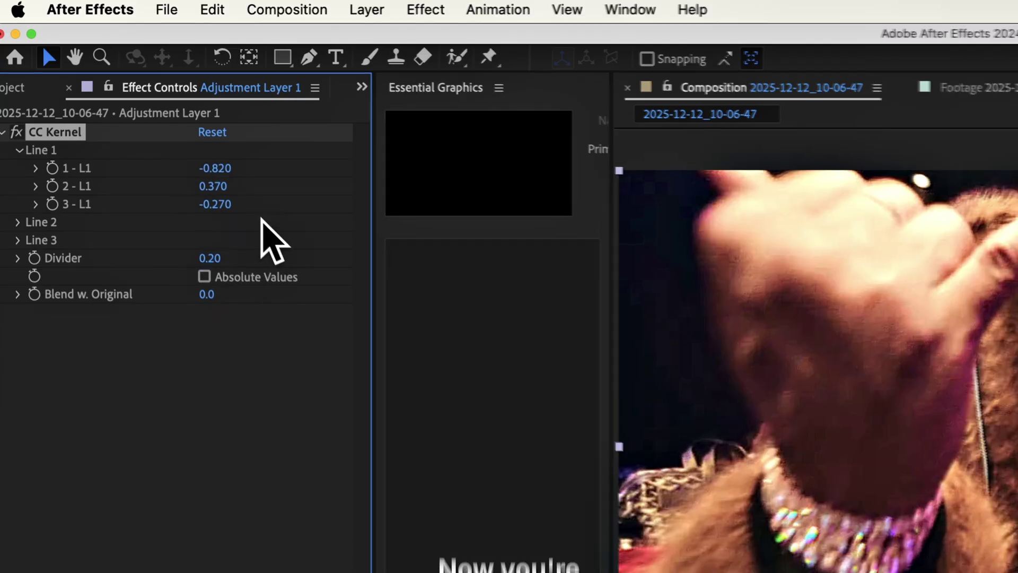
key("/")
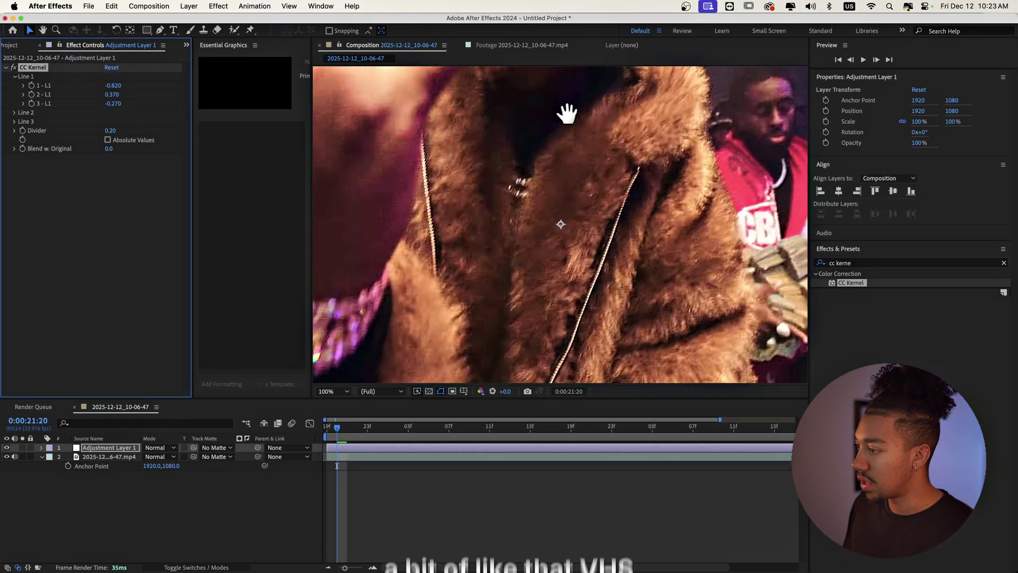
Push CC Kernel's first Line 1 value to -1.010, fit the viewer and preview
scroll(641, 231, "down", 1)
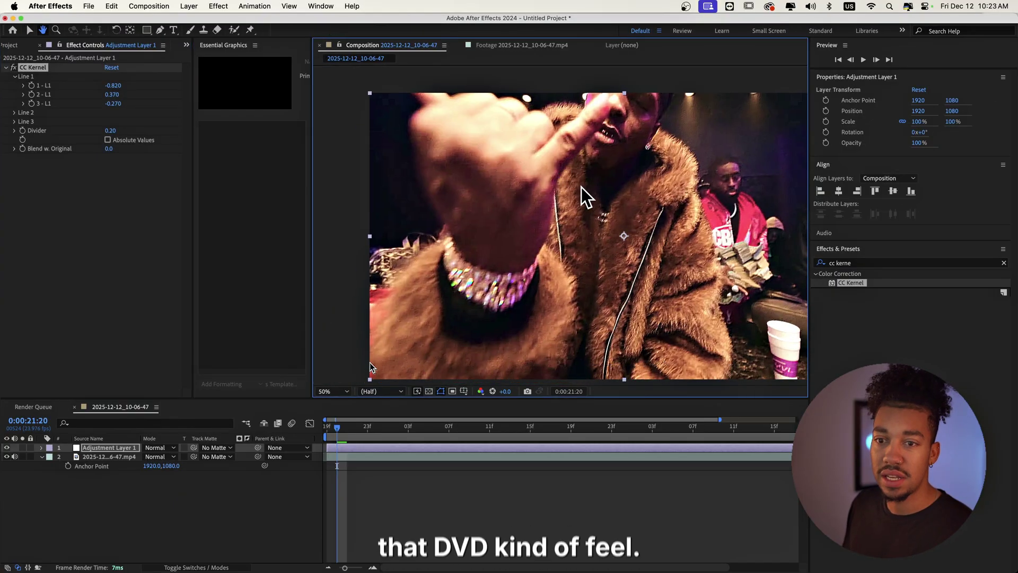
scroll(559, 225, "down", 1)
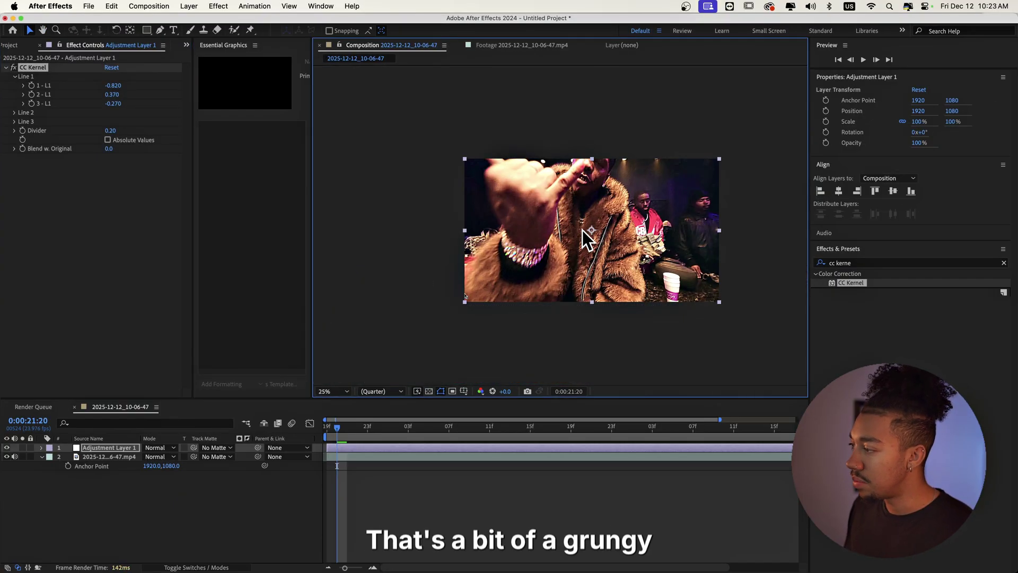
left_click_drag(560, 266, 518, 285)
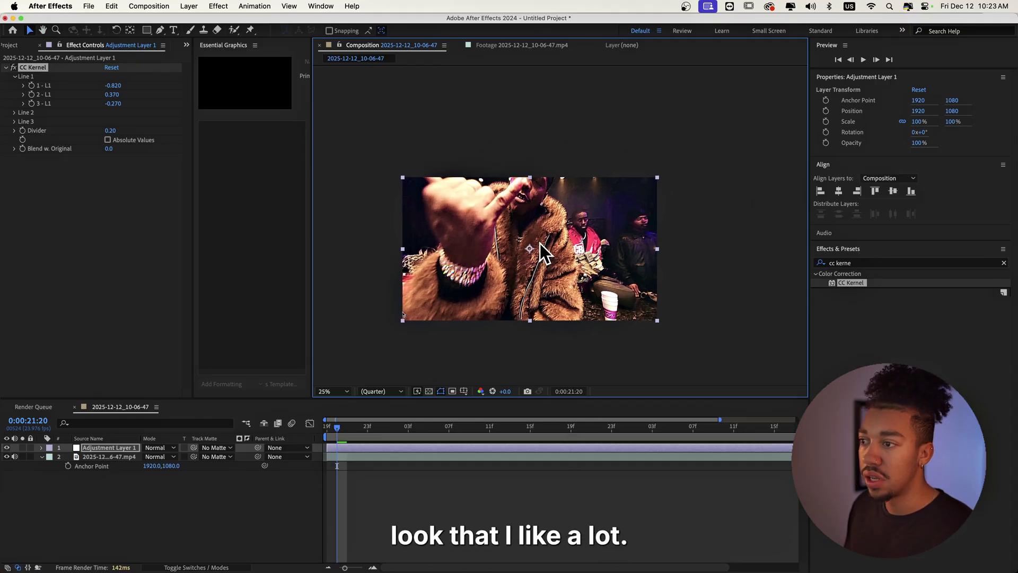
left_click_drag(112, 85, 105, 88)
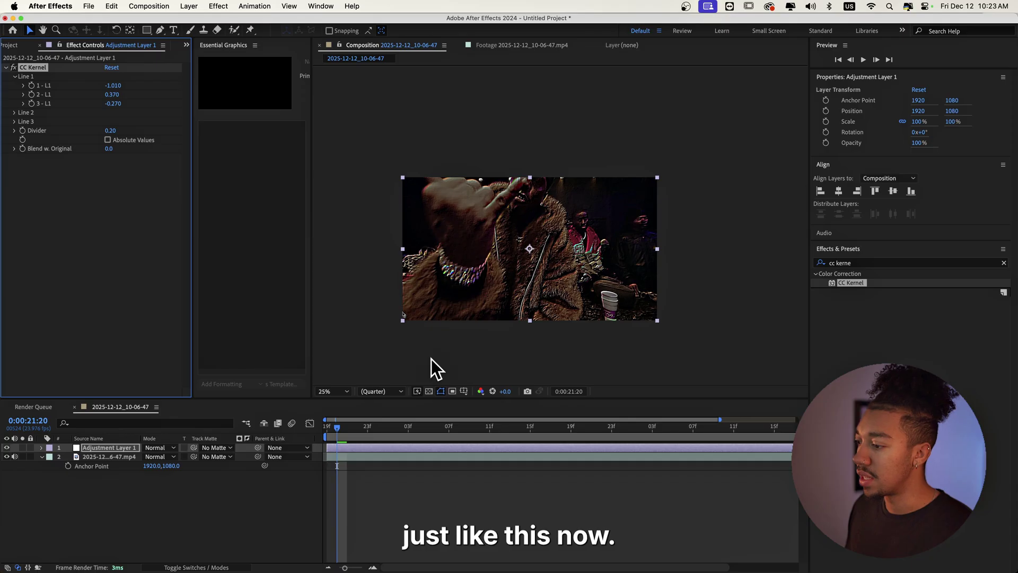
left_click(339, 201)
key("space")
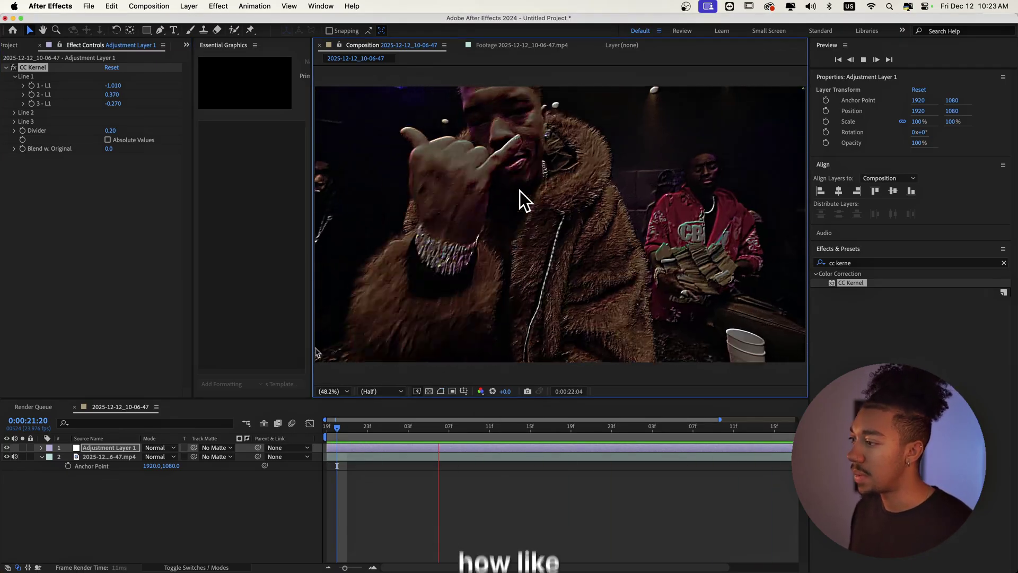
Search 'thre', apply CC Threshold to the adjustment layer and lower Threshold to 35.7
double_click(863, 266)
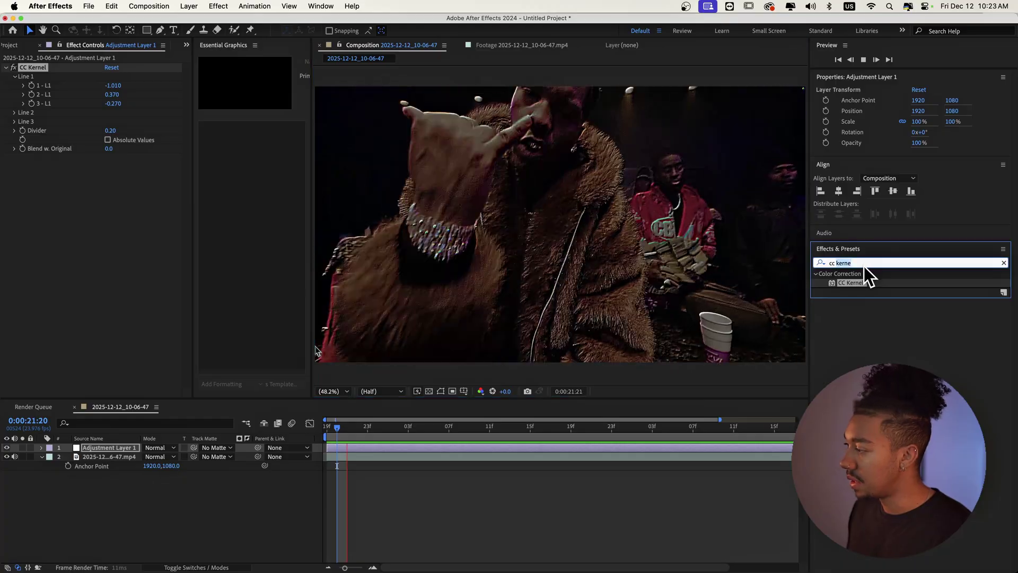
key("super+a")
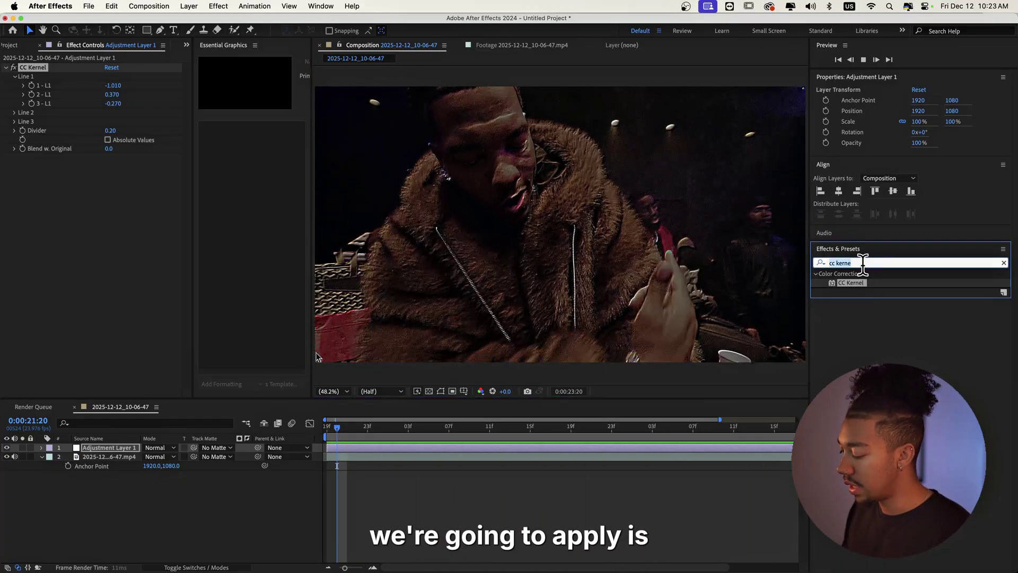
type("thre")
left_click_drag(881, 300, 594, 106)
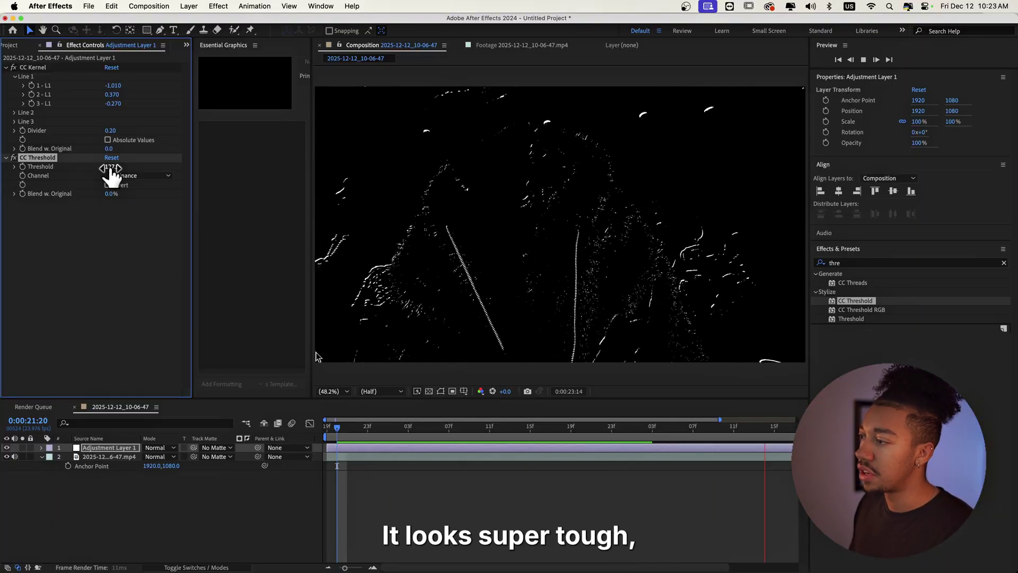
left_click_drag(92, 170, 93, 171)
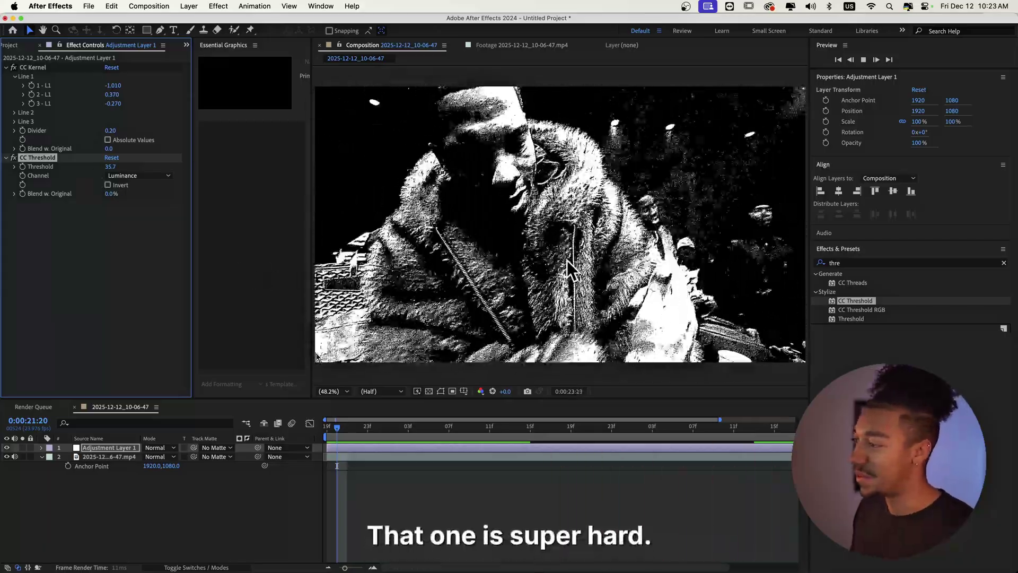
left_click(859, 264)
Apply Exposure and drive its Exposure value with a wiggle(24,1) expression, previewing the flicker
type("exposure")
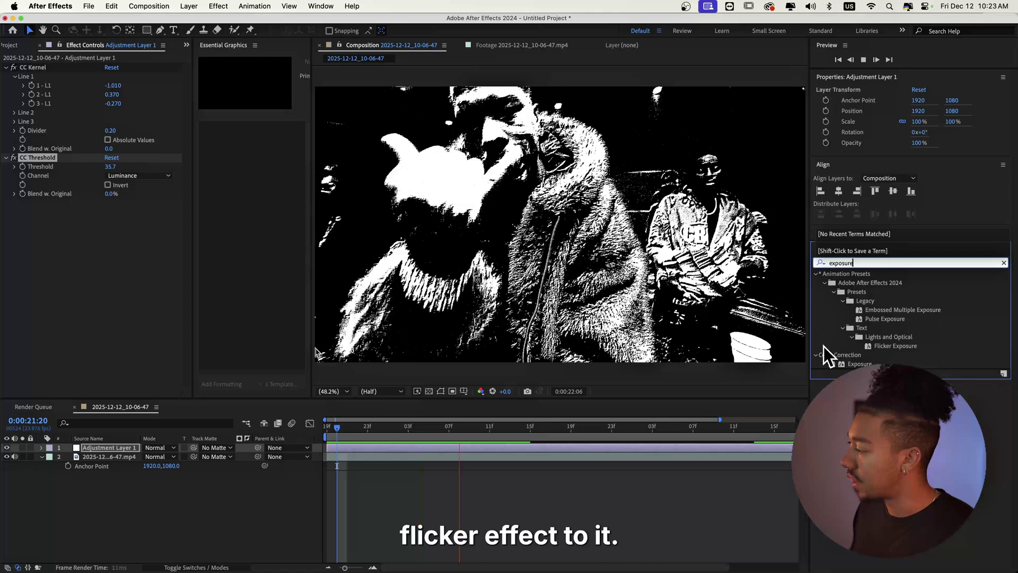
left_click_drag(848, 363, 33, 186)
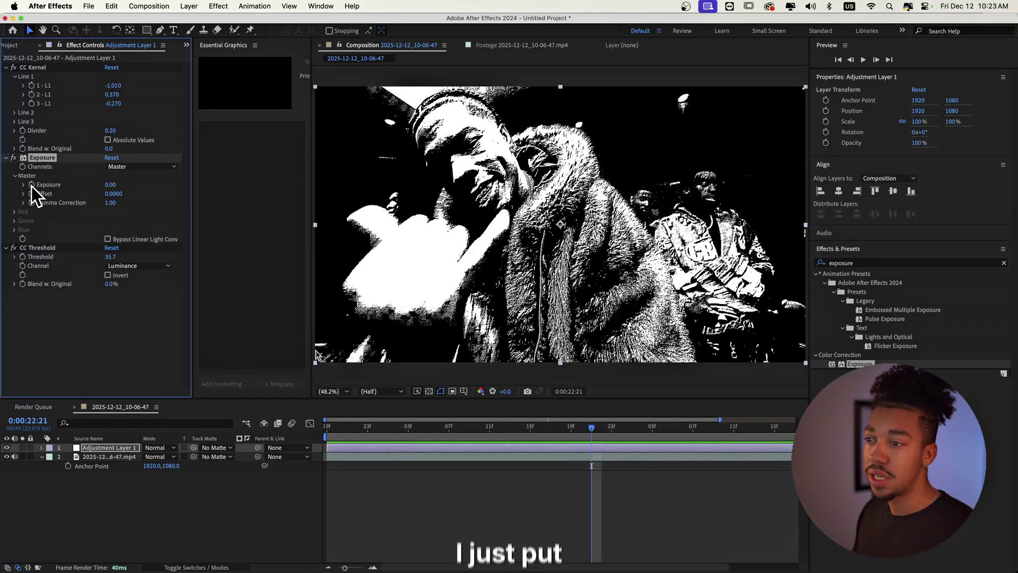
left_click(32, 185, "alt")
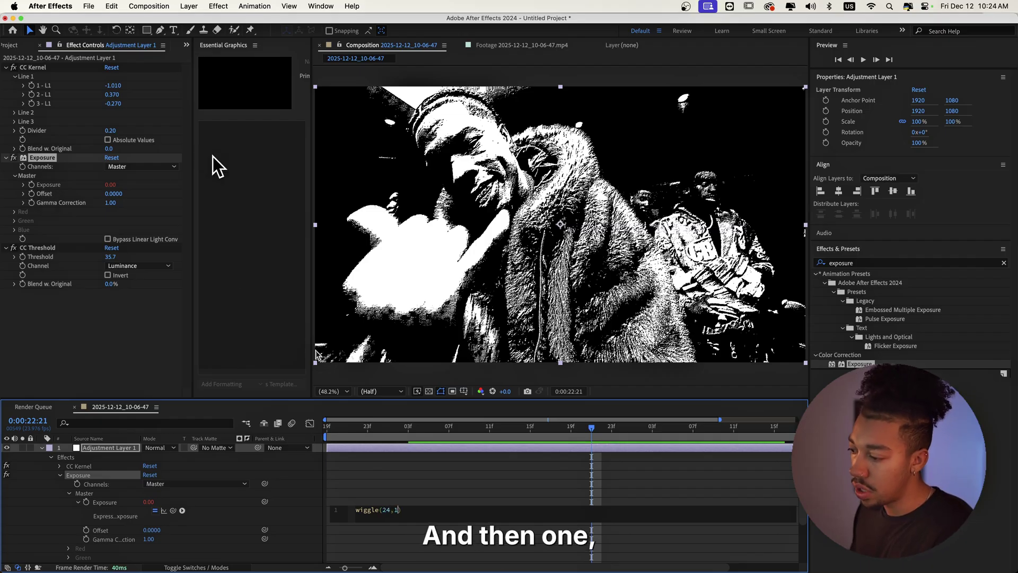
key("space")
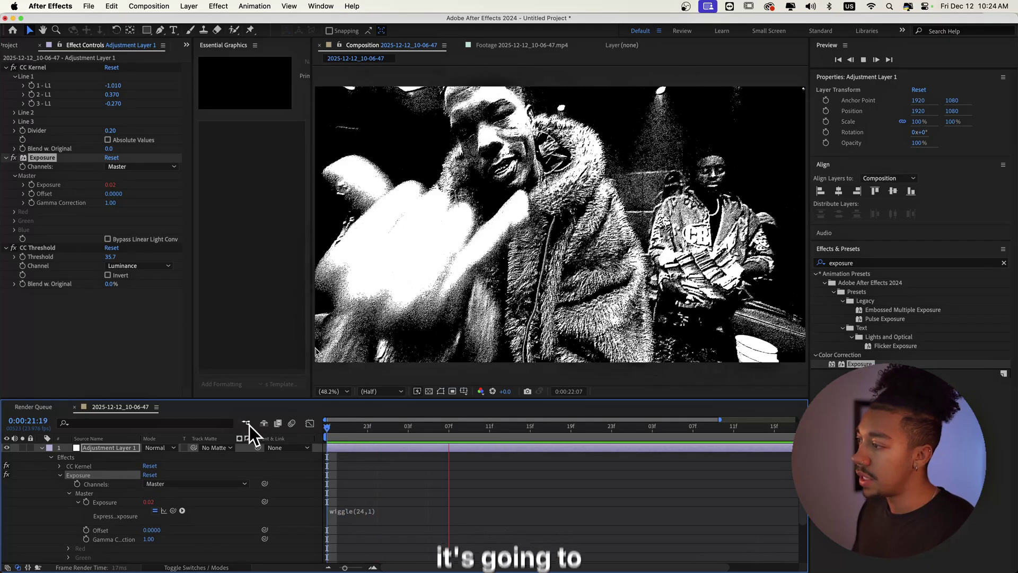
left_click(843, 263)
type("ntsc")
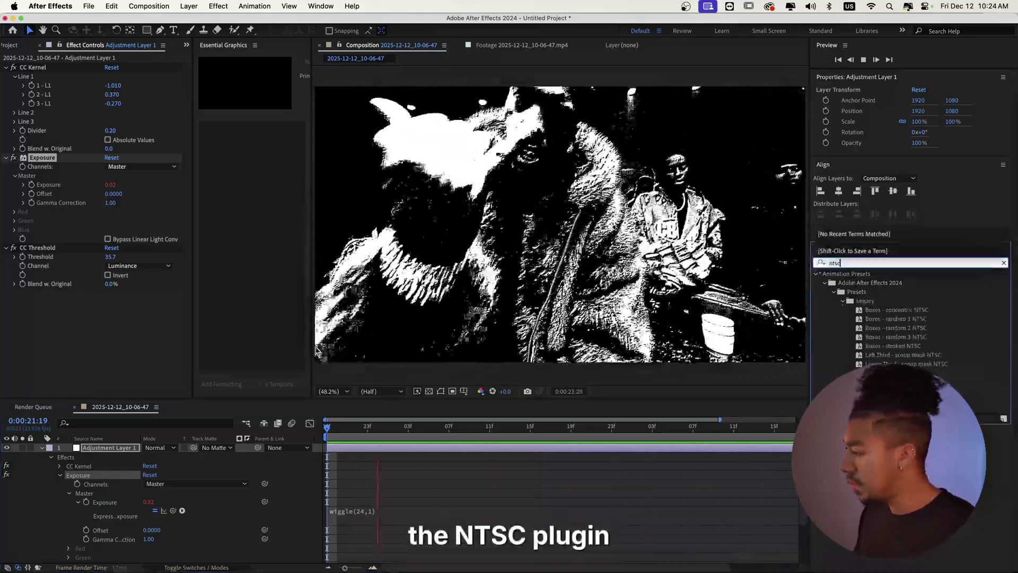
Apply the NTSC-rs effect to the adjustment layer
left_click_drag(842, 306, 316, 355)
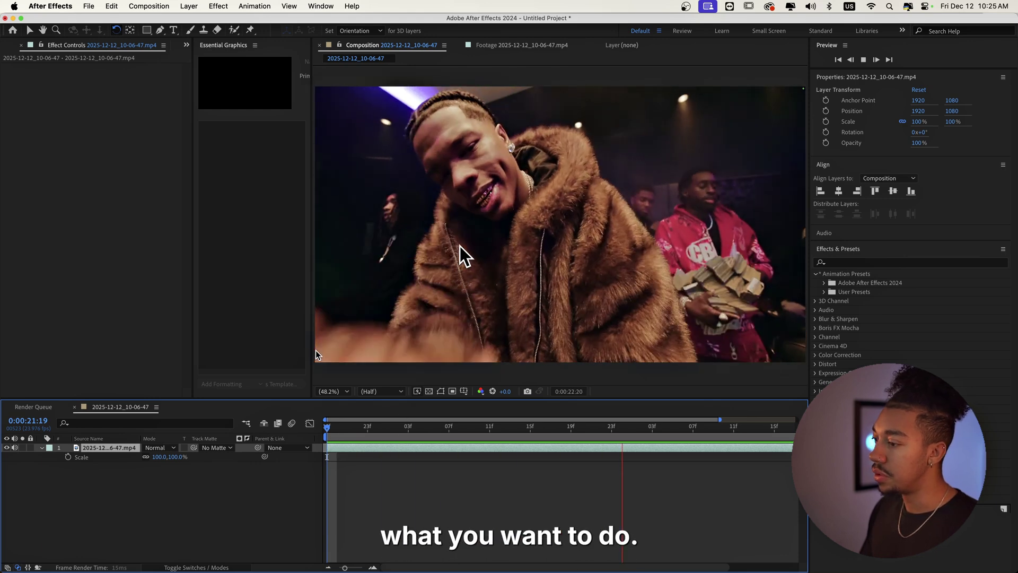
Scale the footage to 114%, unlink Scale, and drop only the width to 78%, then preview
left_click_drag(158, 457, 166, 458)
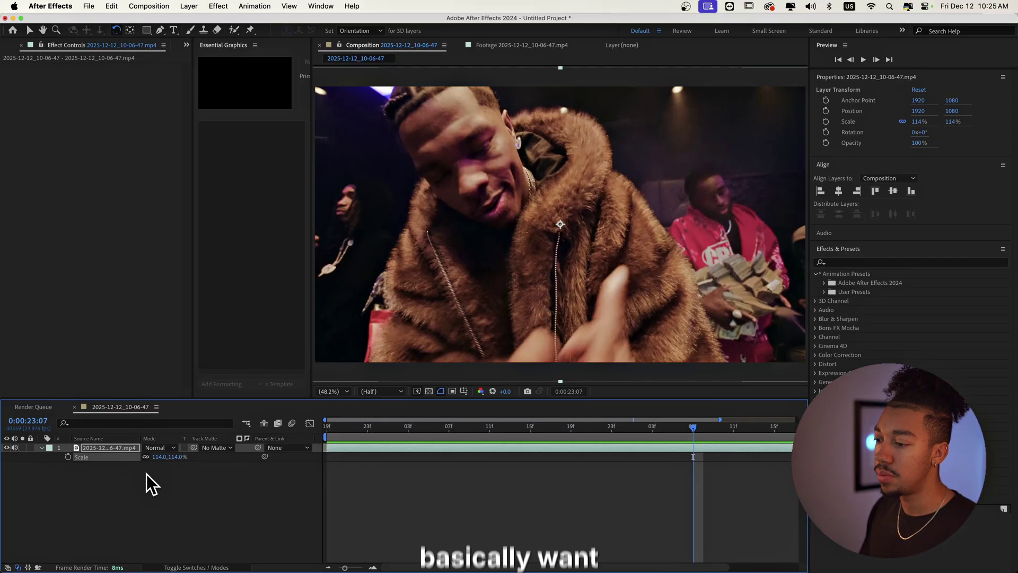
left_click(146, 457)
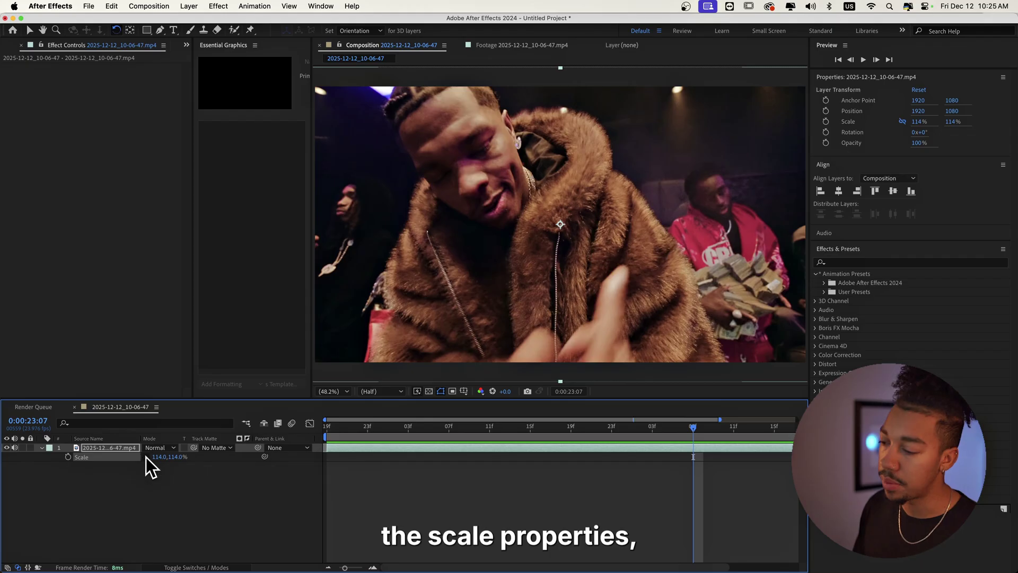
left_click(146, 457)
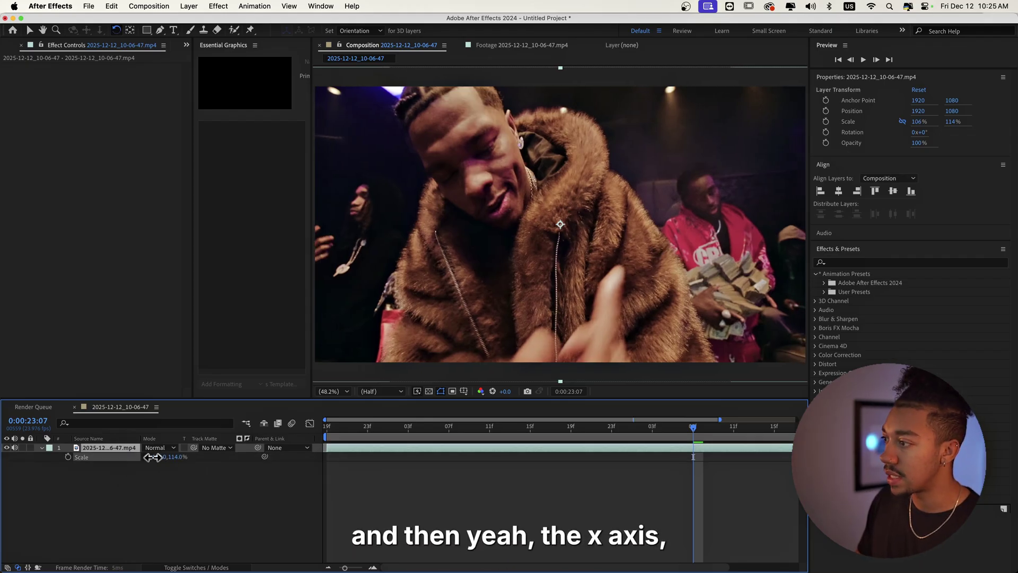
left_click_drag(156, 457, 143, 459)
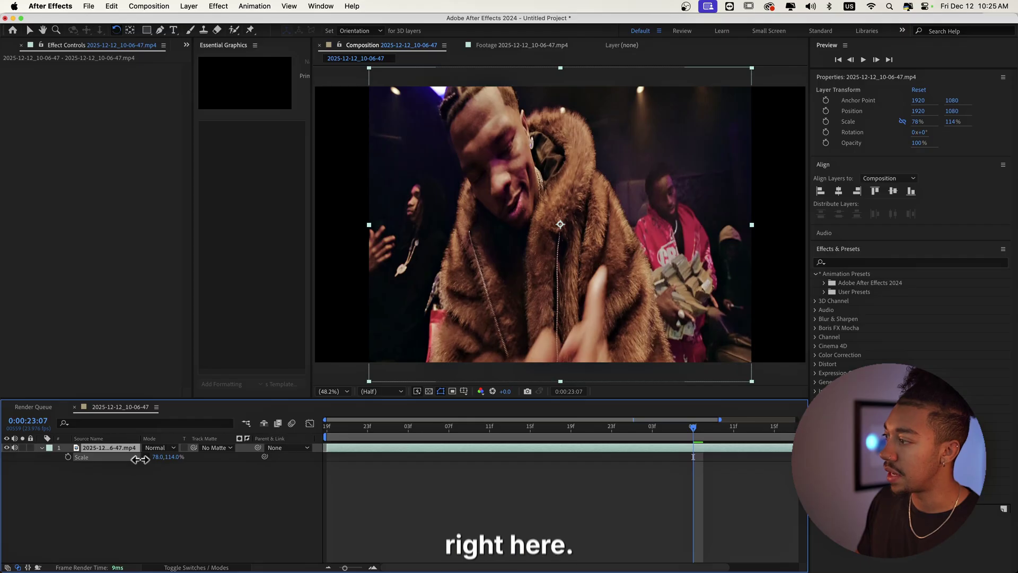
key("space")
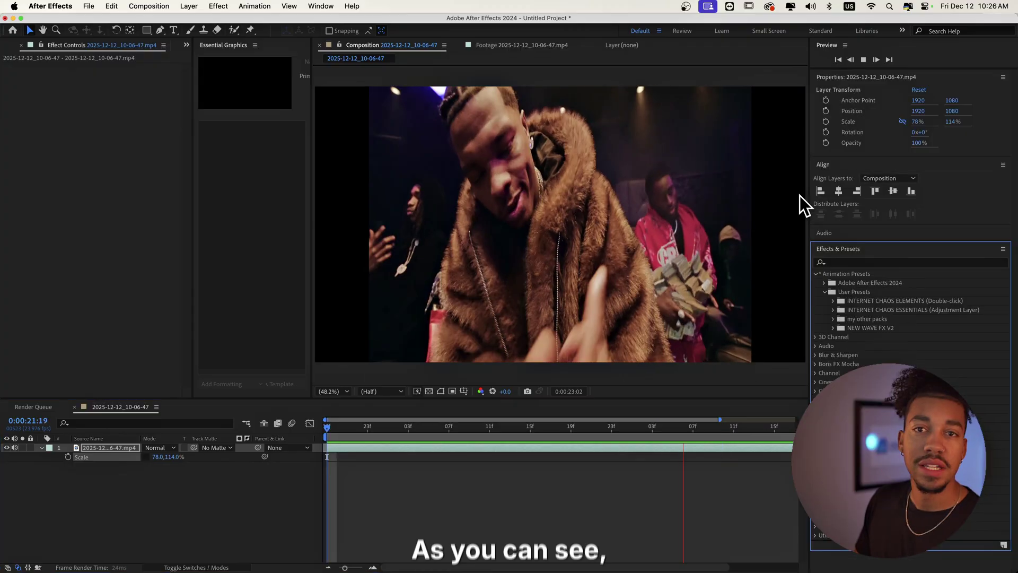
Apply Sharpen to the footage layer and set Scale back to 114% by 114%
left_click(868, 263)
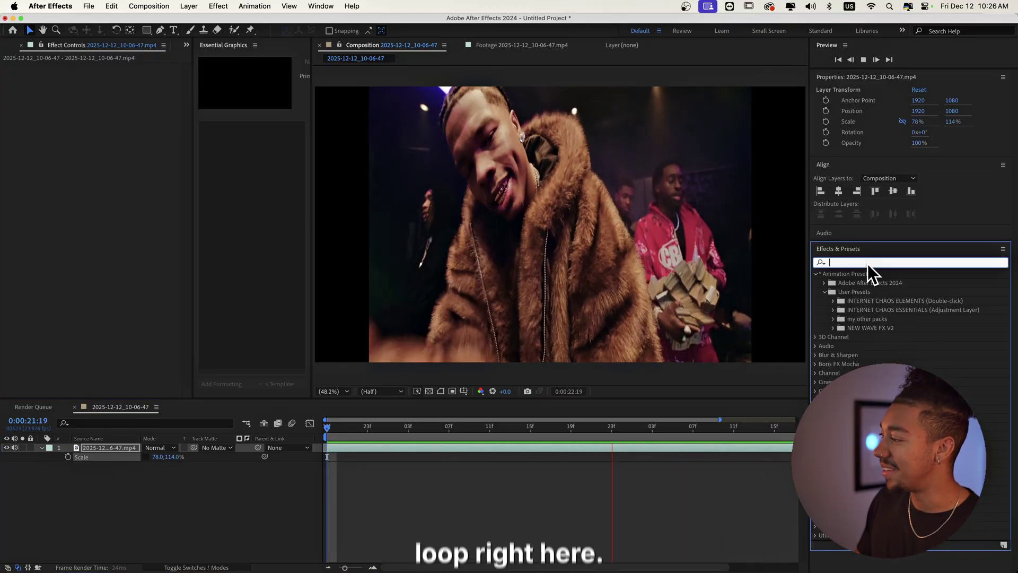
type("sha")
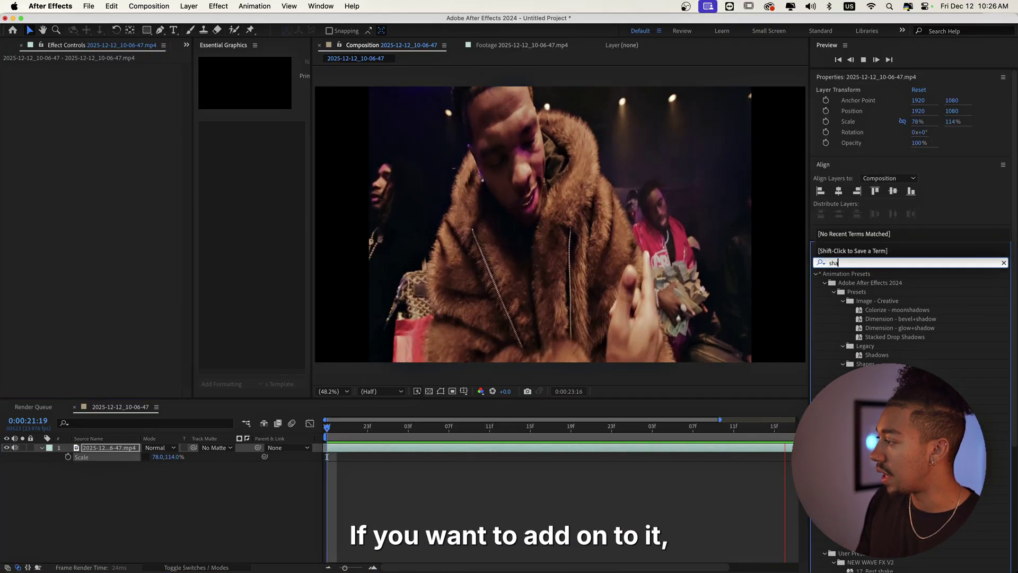
type("rpe")
left_click_drag(854, 283, 2, 148)
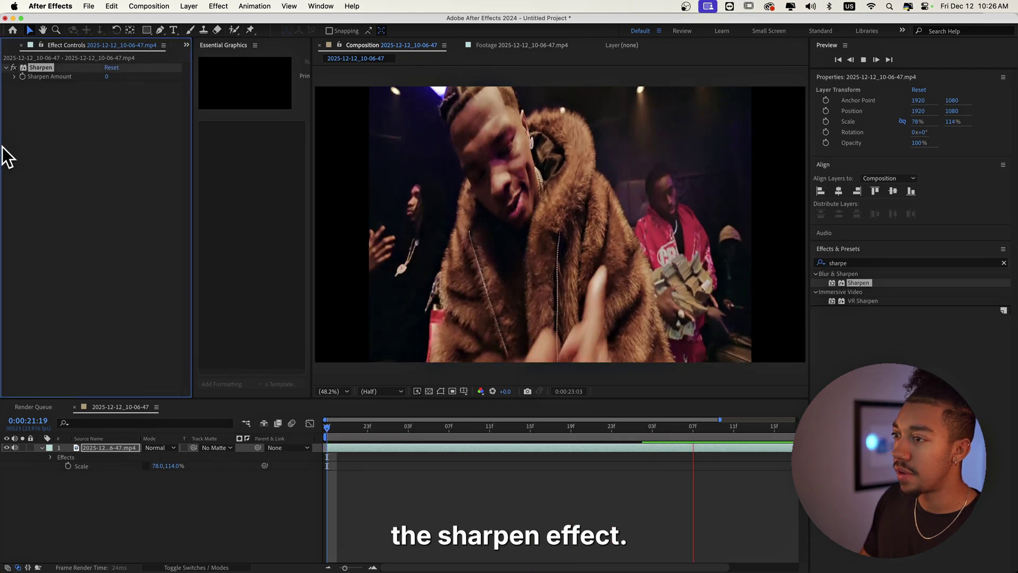
key("space")
key("space")
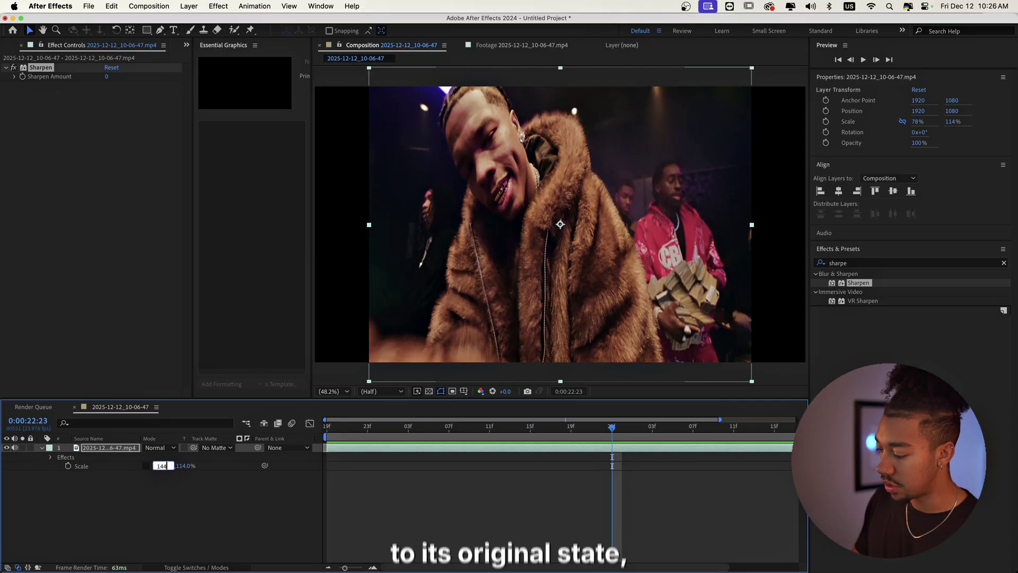
key("Return")
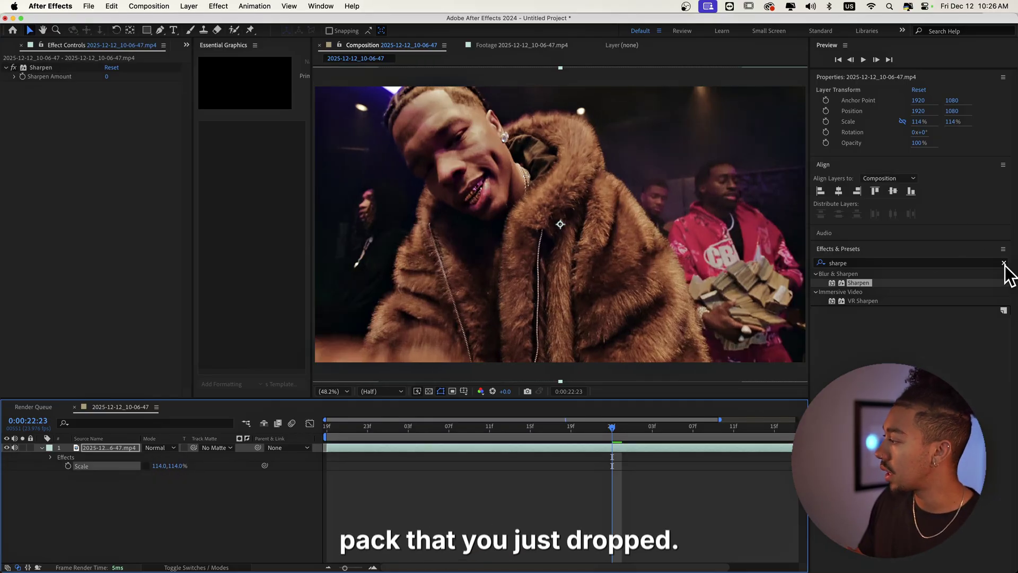
left_click(812, 274)
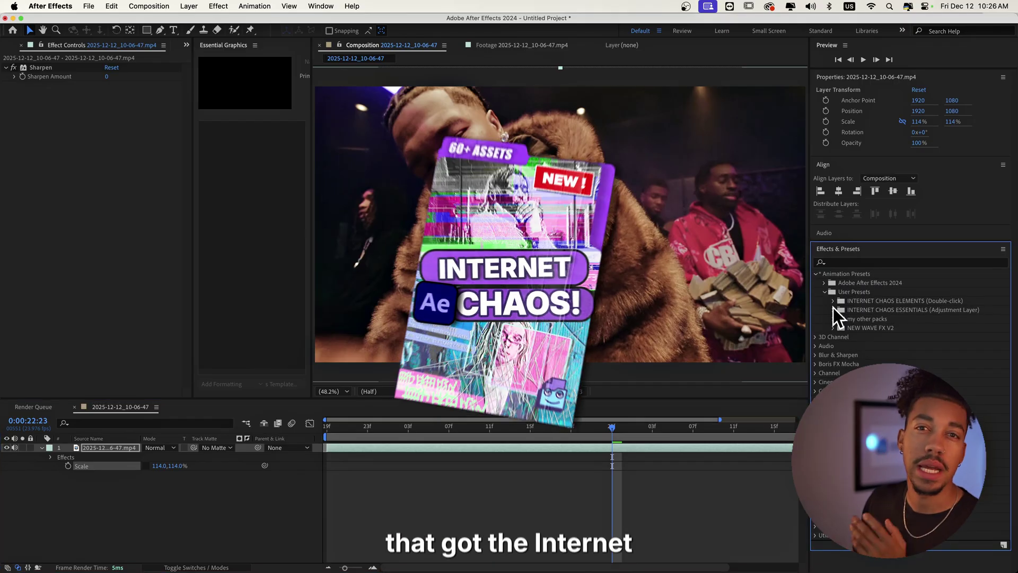
Expand INTERNET CHAOS ESSENTIALS and drag the Underground Format (Low Res) preset onto the video
left_click(833, 309)
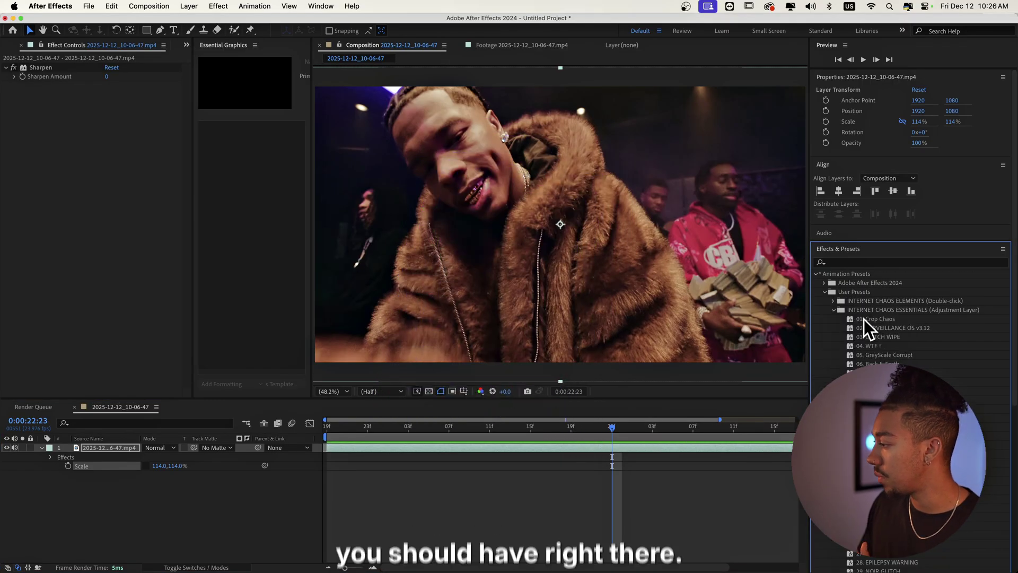
scroll(863, 320, "down", 2)
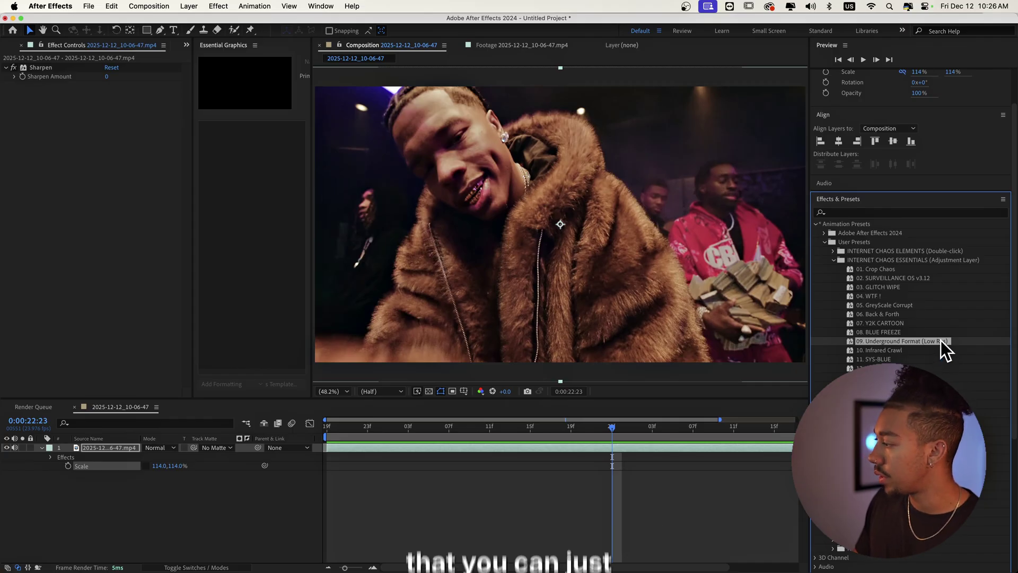
left_click_drag(485, 444, 485, 444)
Preview the clip with the Underground Format (Low Res) look, then stop playback
key("space")
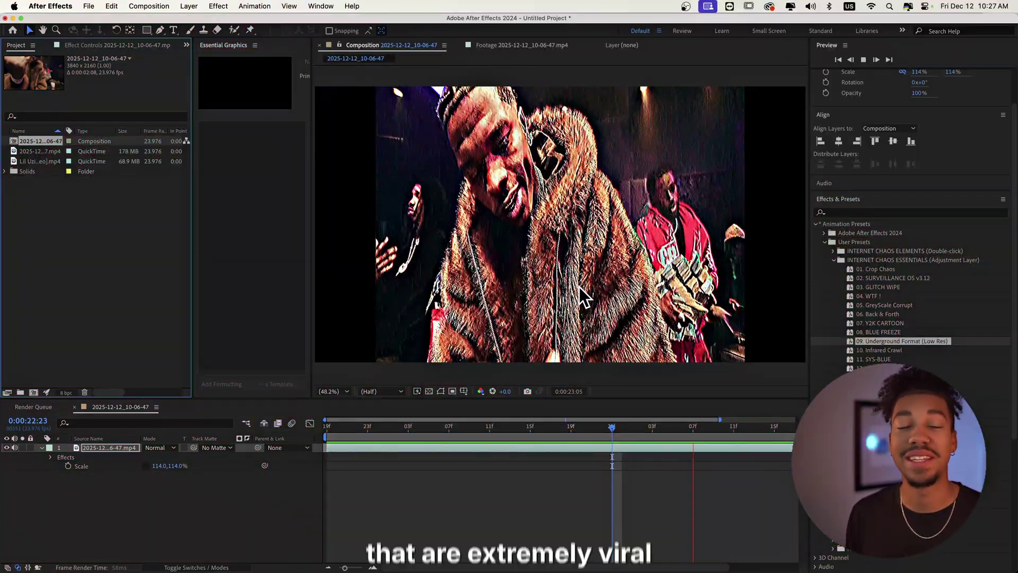
left_click(574, 468)
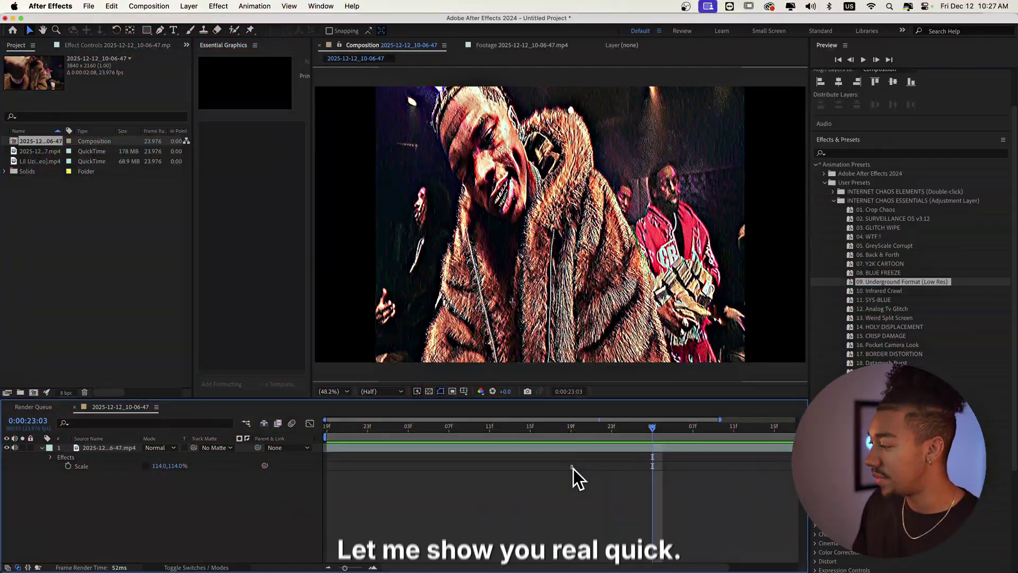
From INTERNET CHAOS ELEMENTS, try and undo '03. 3 DETECTORS', then apply '14. Intense Tracking Data'
left_click(834, 192)
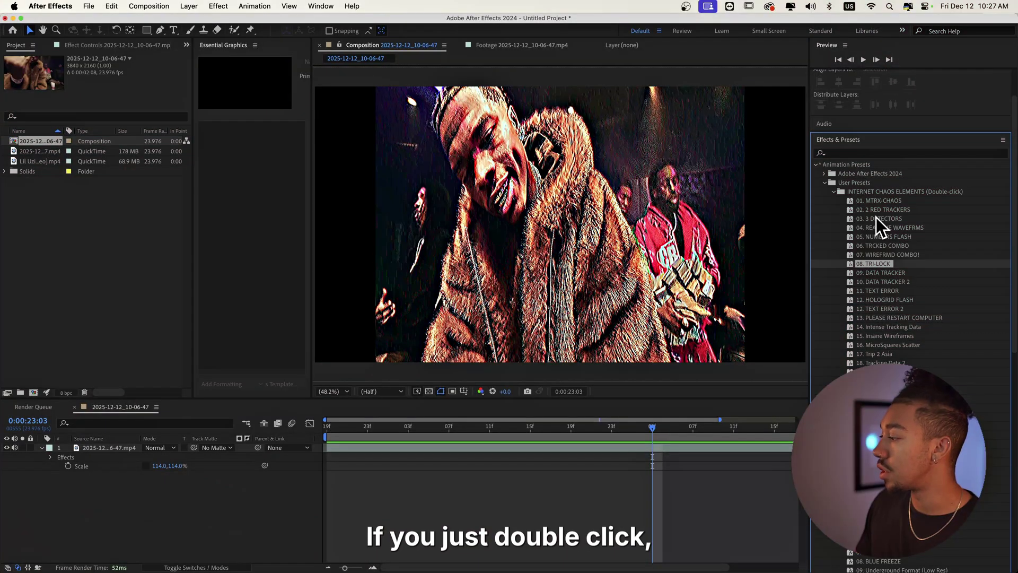
double_click(876, 218)
key("space")
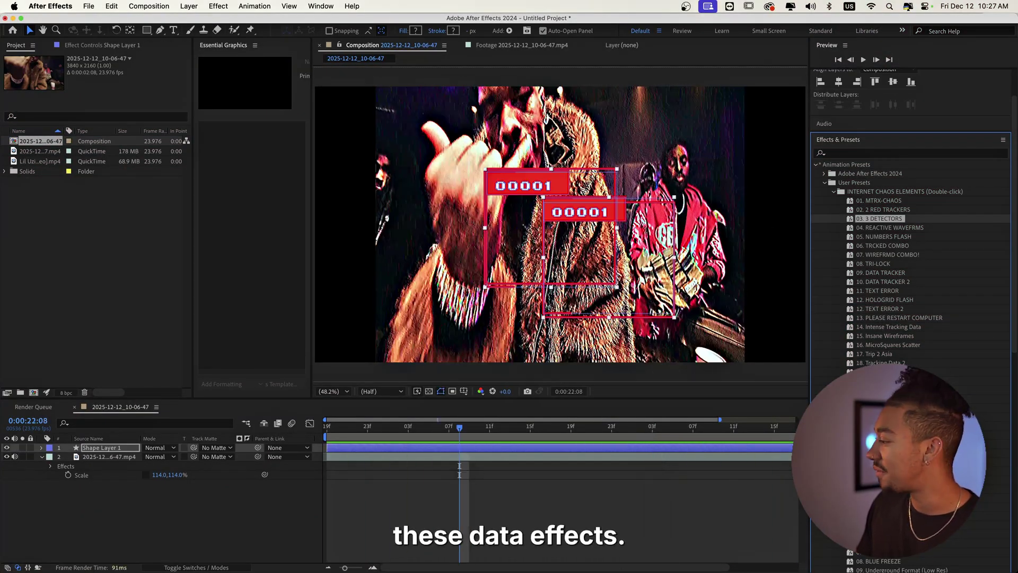
key("super+z")
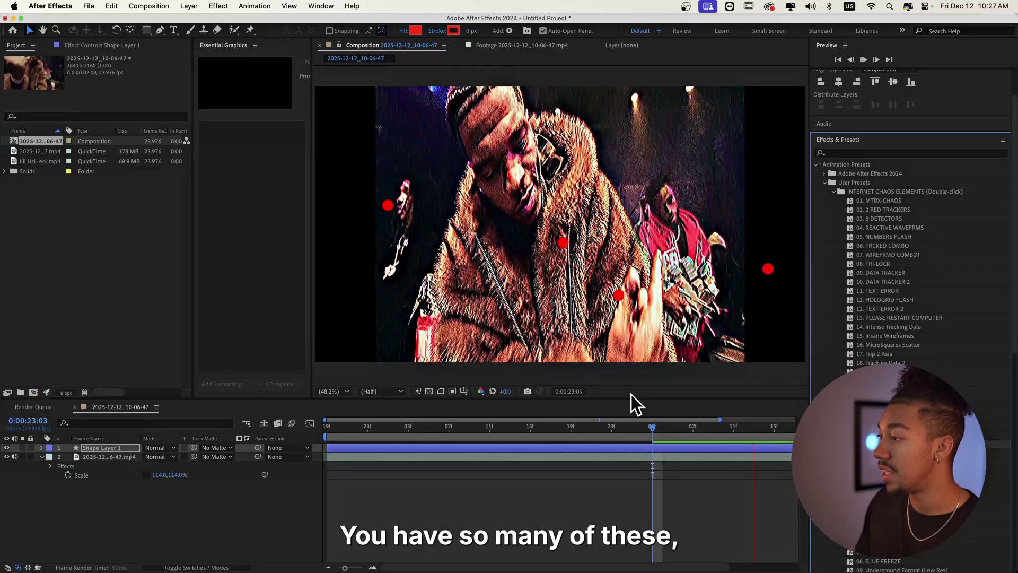
double_click(889, 327)
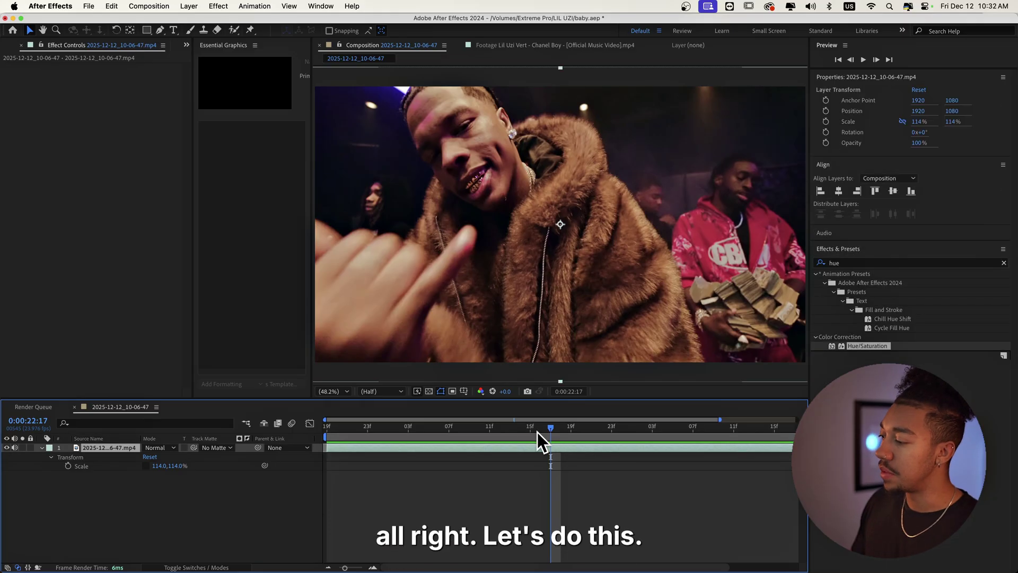
Find Curves by searching 'cu' in Effects & Presets and apply it to the footage
key("Home")
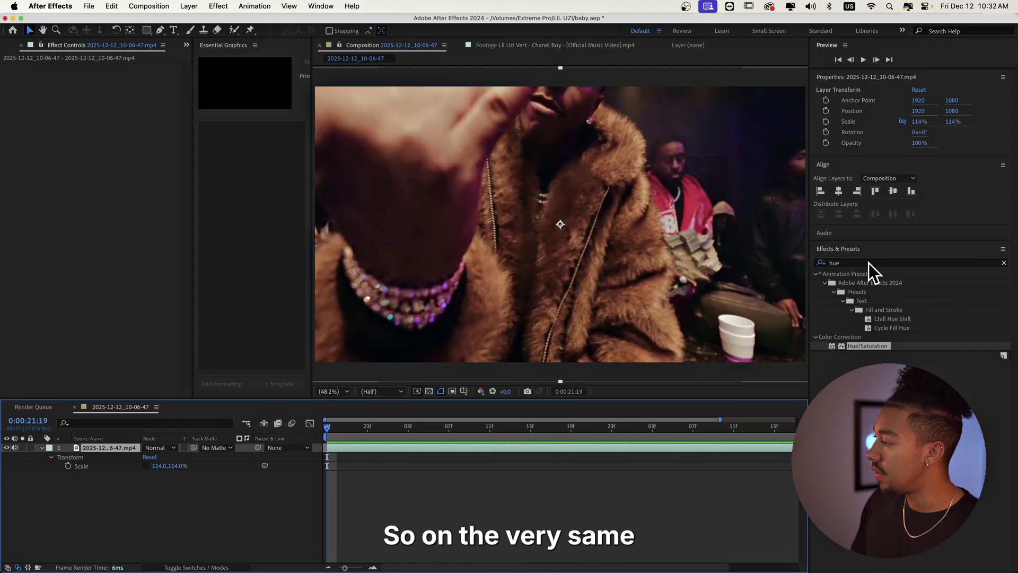
left_click(851, 262)
type("cu")
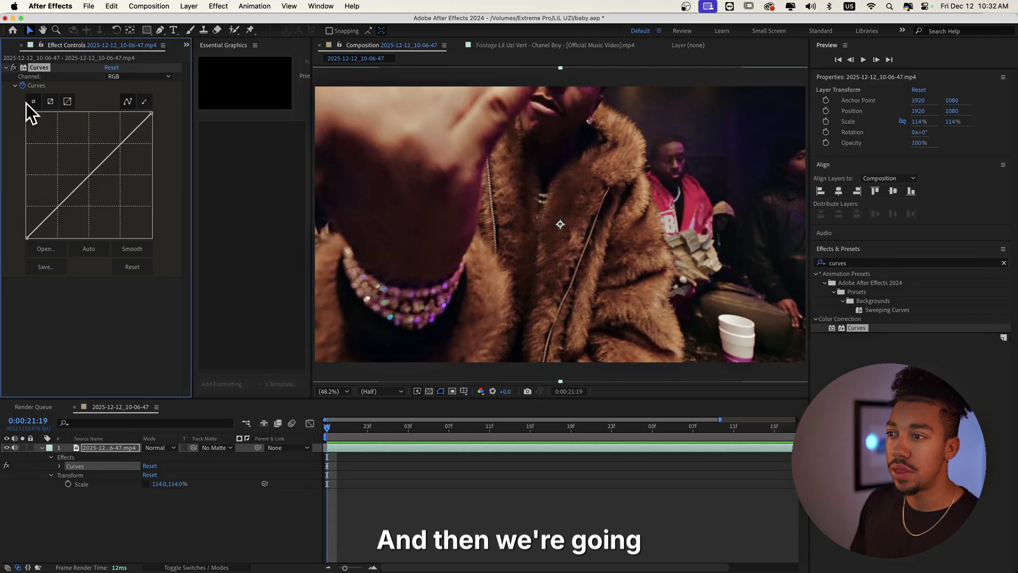
left_click(748, 429)
key("End")
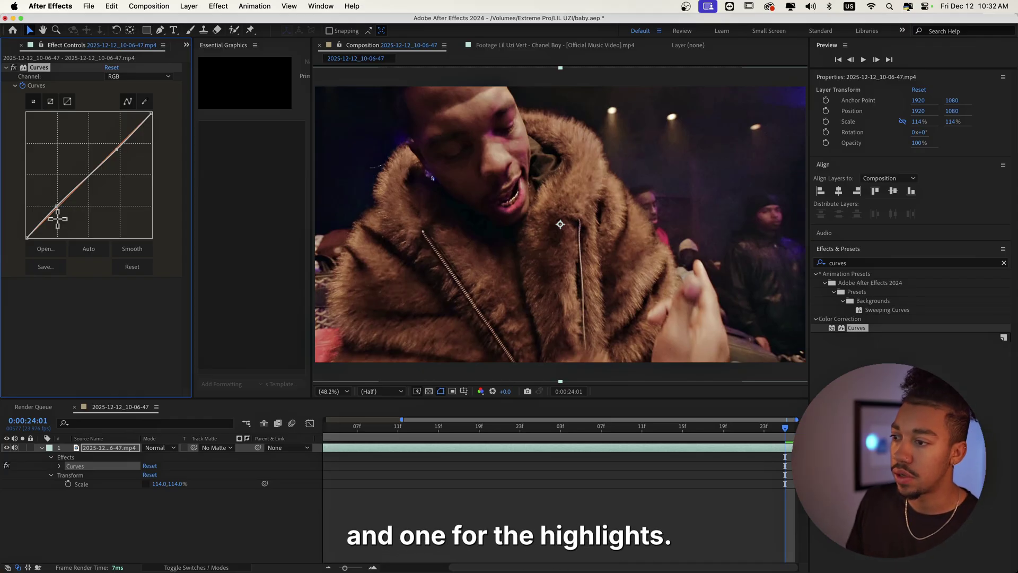
Add points to the RGB curve and drag them into a steep line, then preview the contrast
left_click(121, 142)
left_click_drag(40, 222, 87, 220)
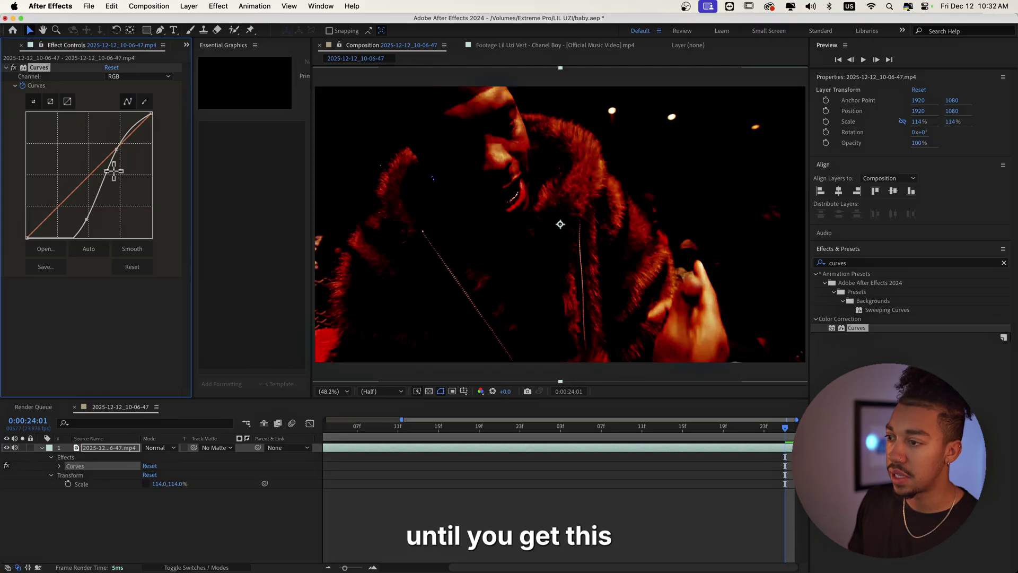
mouse_move(92, 137)
left_mouse_down()
mouse_move(80, 135)
mouse_move(90, 132)
left_mouse_up()
key("space")
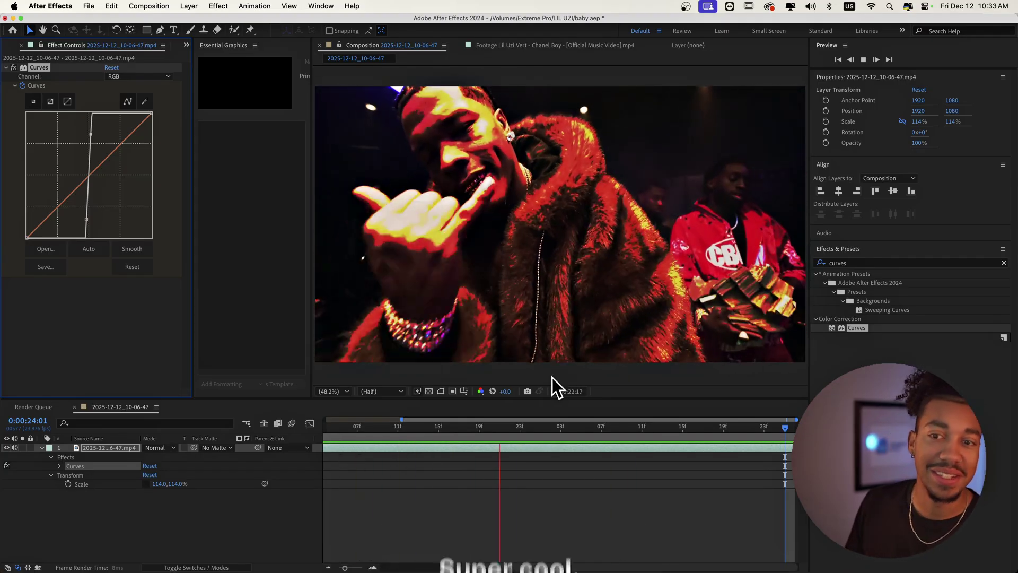
left_click(838, 263)
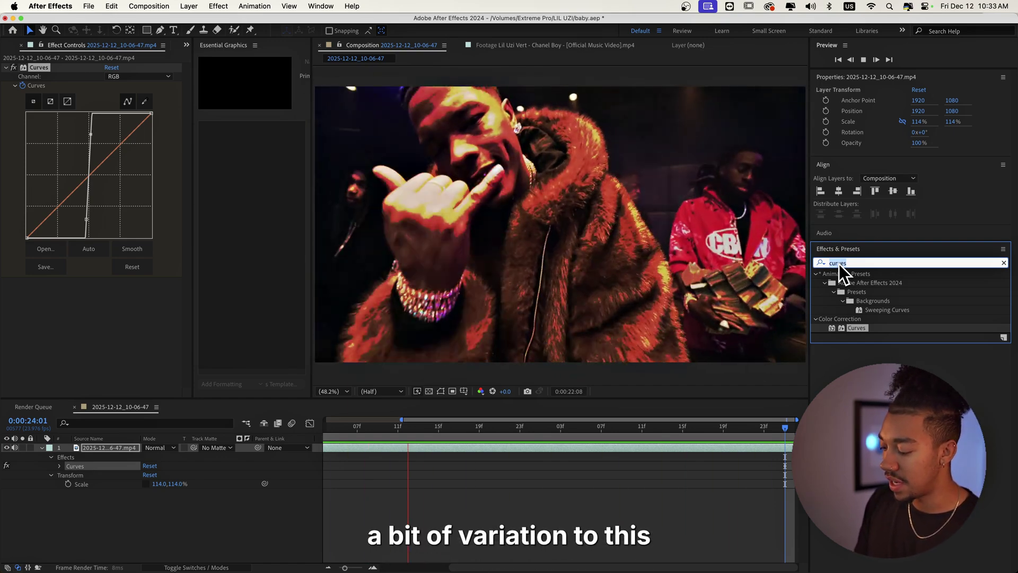
Apply Exposure to the video layer and drive its Exposure value with a wiggle(24,1) expression
type("exposure")
left_click_drag(859, 364, 64, 65)
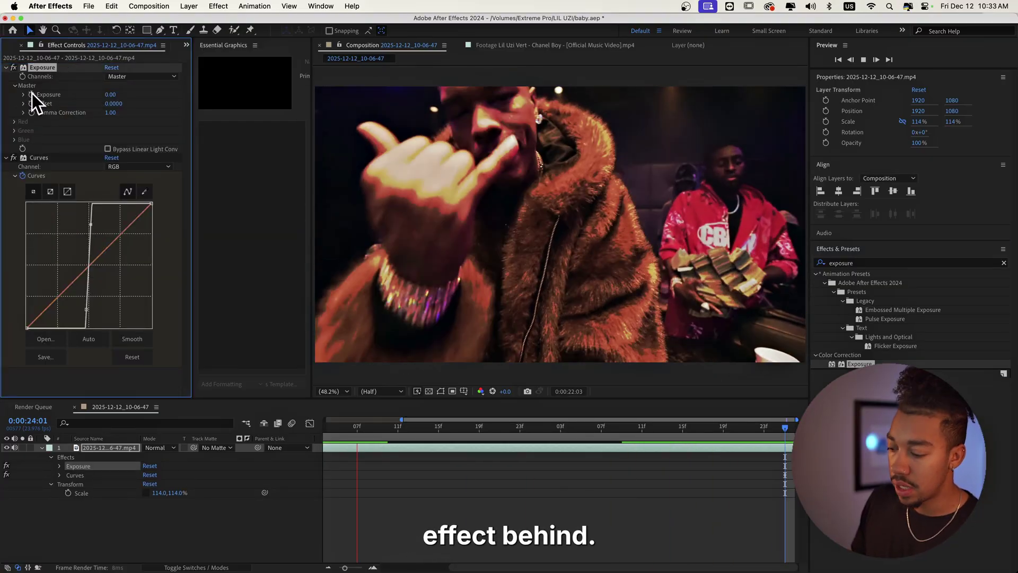
left_click(32, 93, "alt")
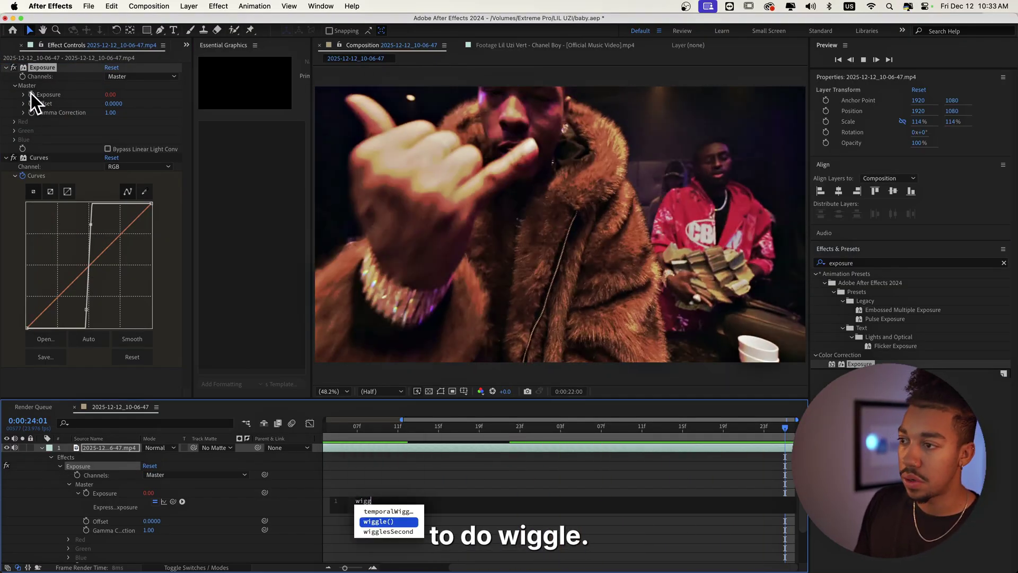
left_click(31, 93, "alt")
left_click(30, 95, "alt")
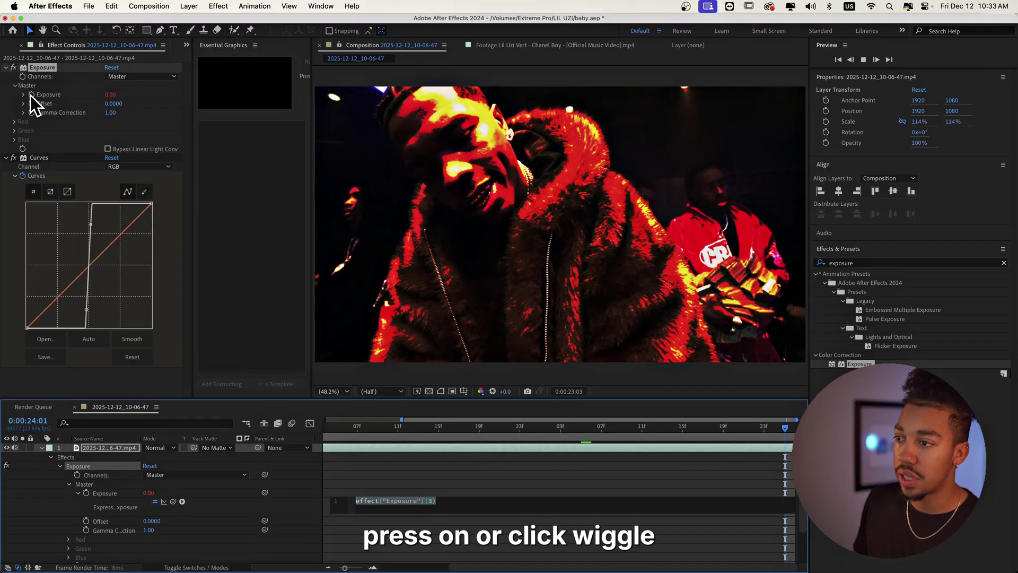
type("wiggle(24)")
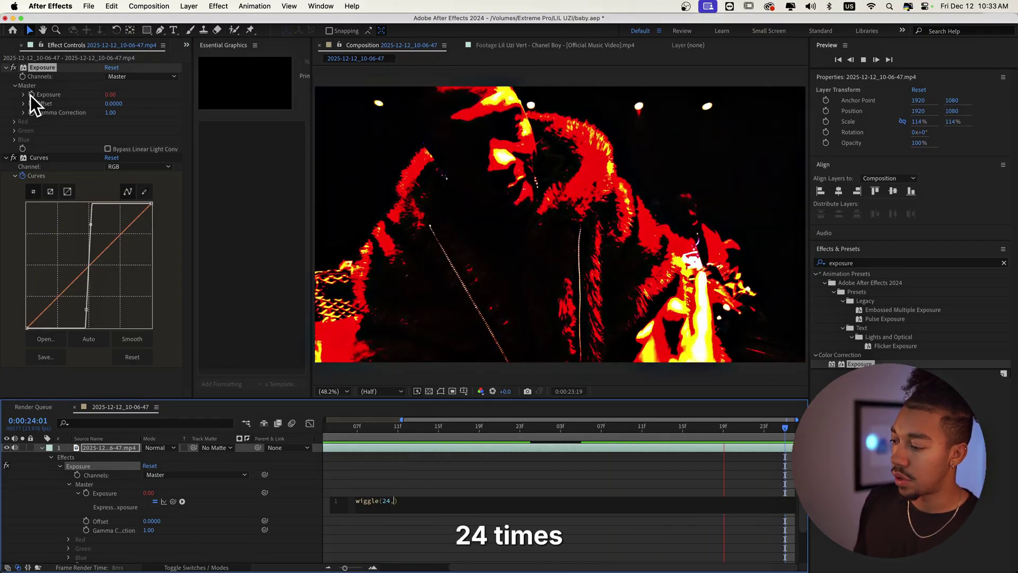
type(",")
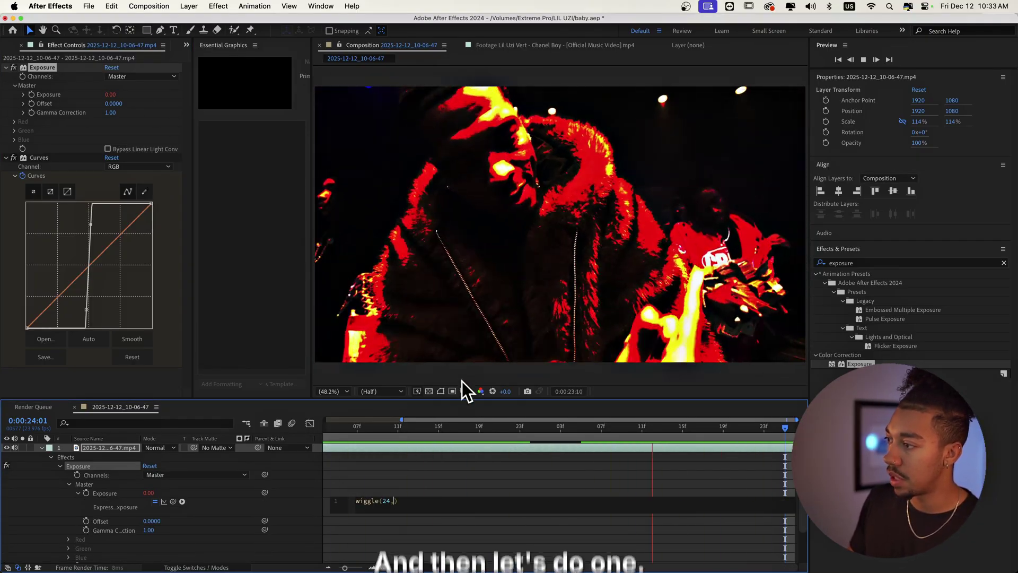
type("1")
key("KP_Enter")
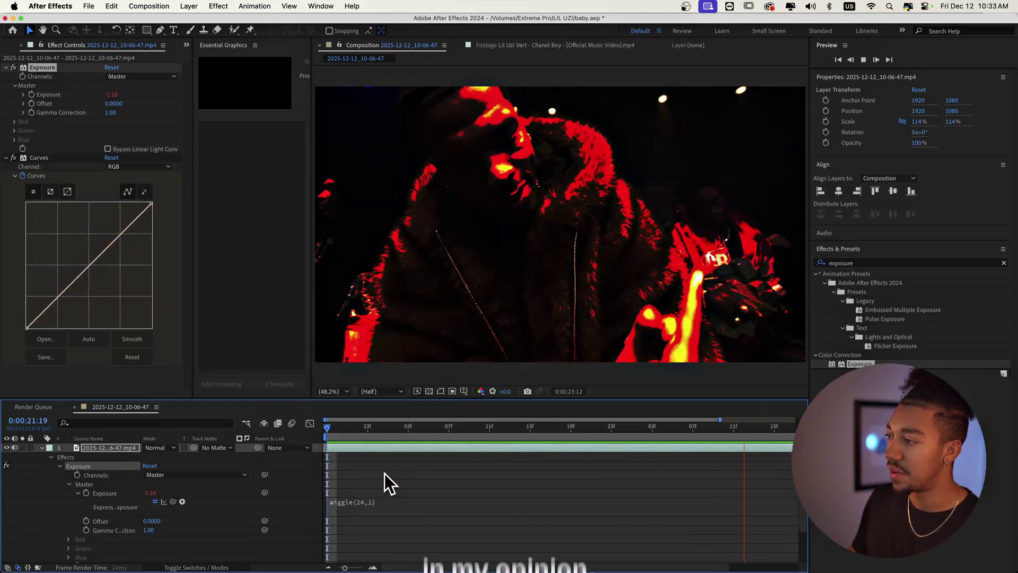
Search 'echo' and add the Echo effect to the video layer
left_click(868, 263)
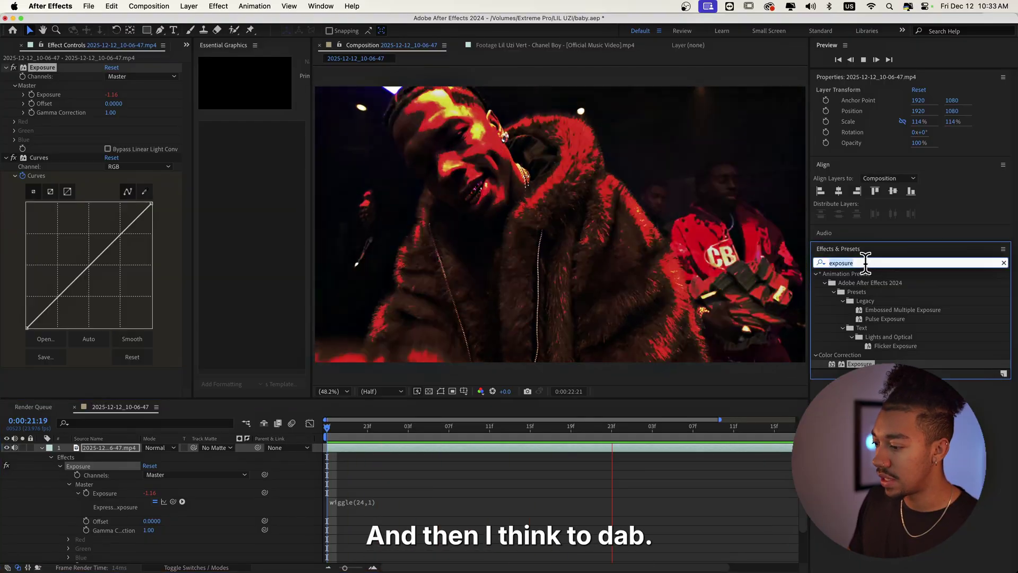
type("ec")
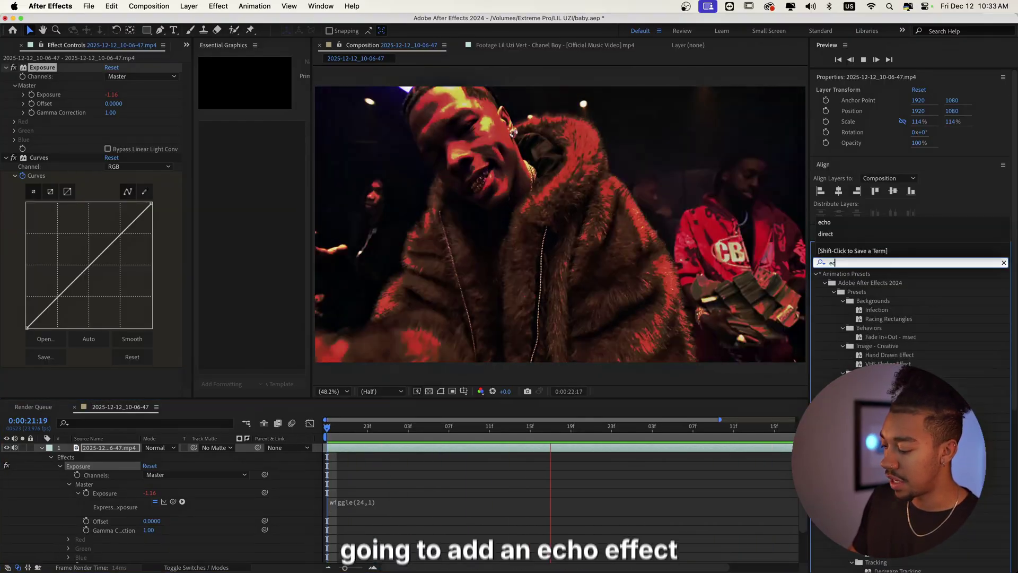
type("ho")
left_click_drag(848, 284, 53, 159)
Search 'directional' and add Directional Blur to the layer
left_click(860, 264)
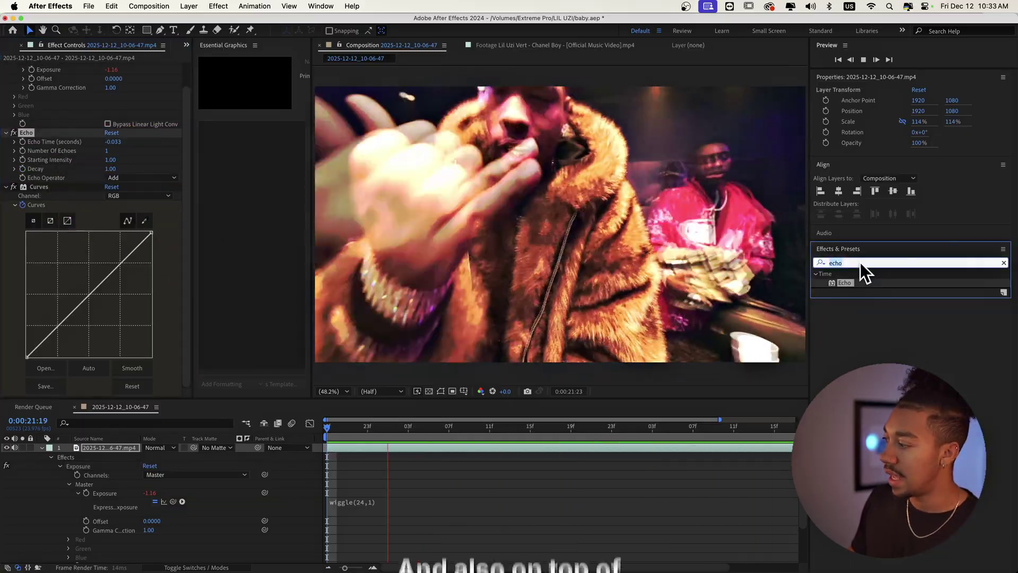
type("directional")
left_click_drag(864, 282, 53, 85)
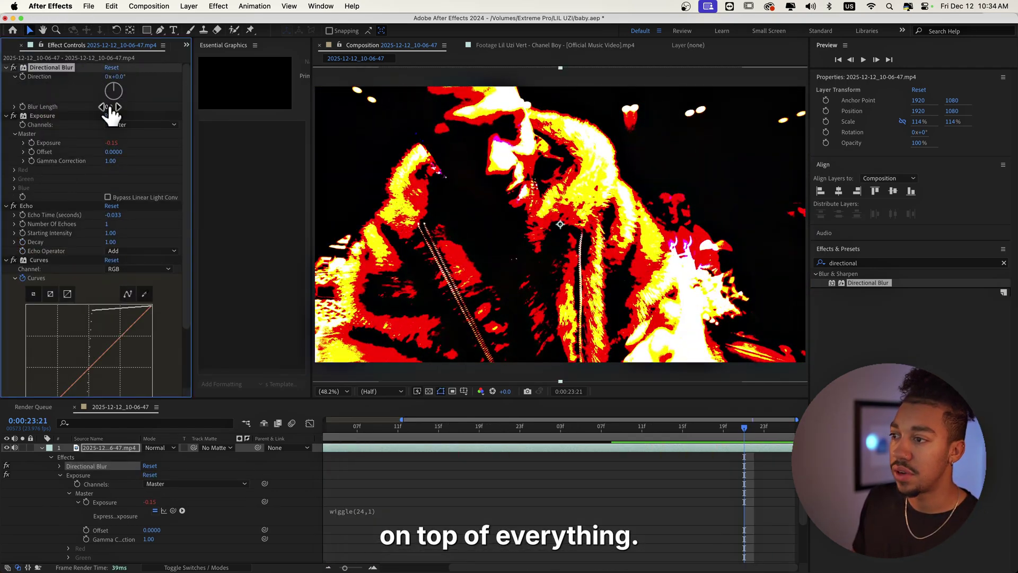
Give Blur Length a wiggle(24,25) expression, preview it, and move Directional Blur between Echo and Curves
left_click_drag(137, 374, 110, 359)
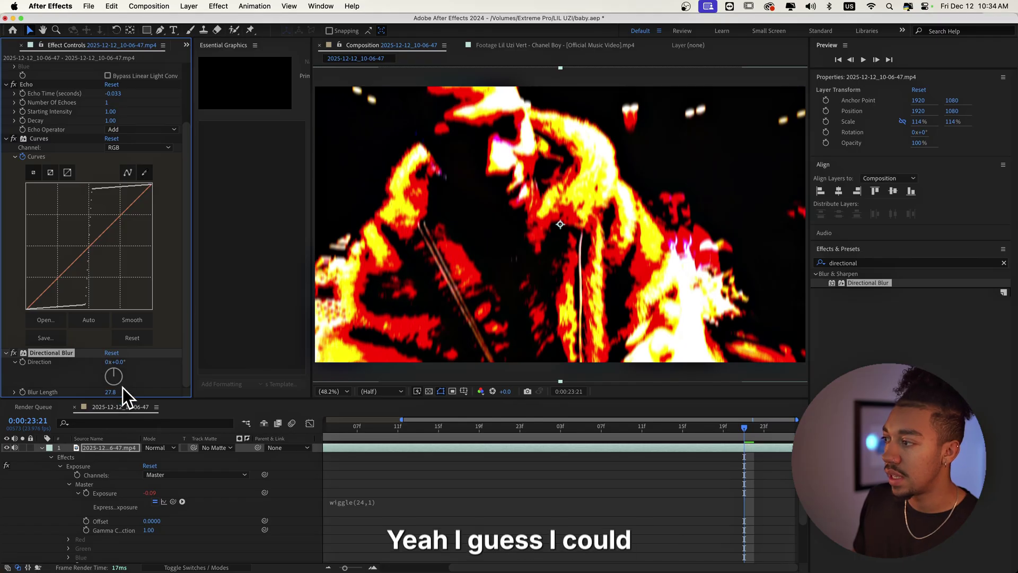
left_click(23, 392, "alt")
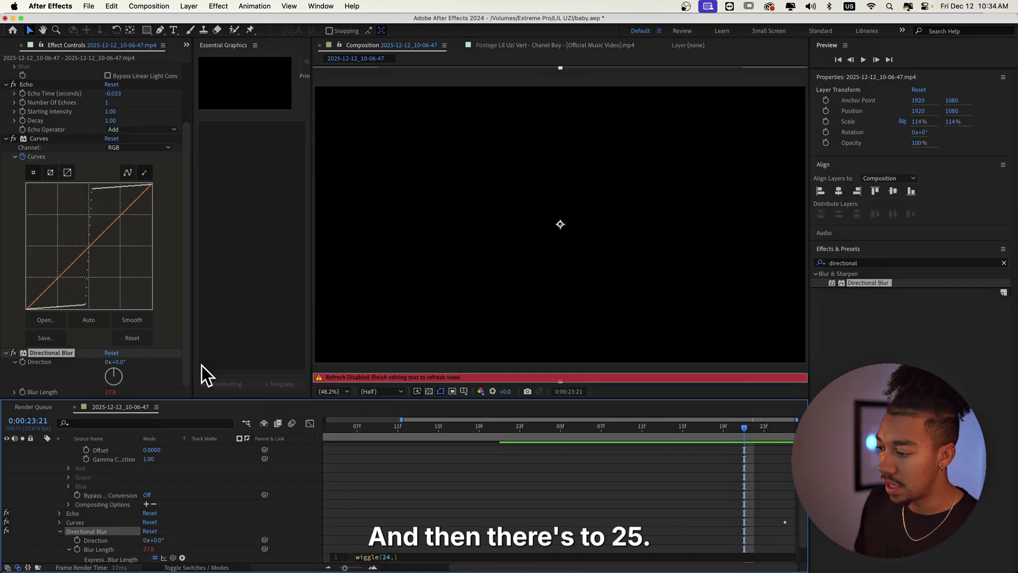
left_click(355, 431)
key("space")
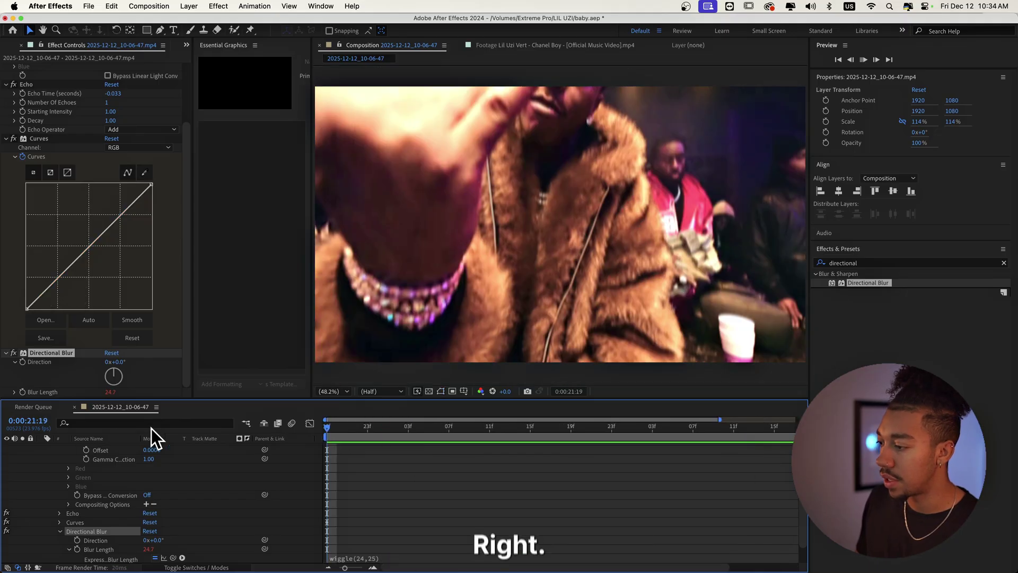
left_click_drag(46, 353, 41, 134)
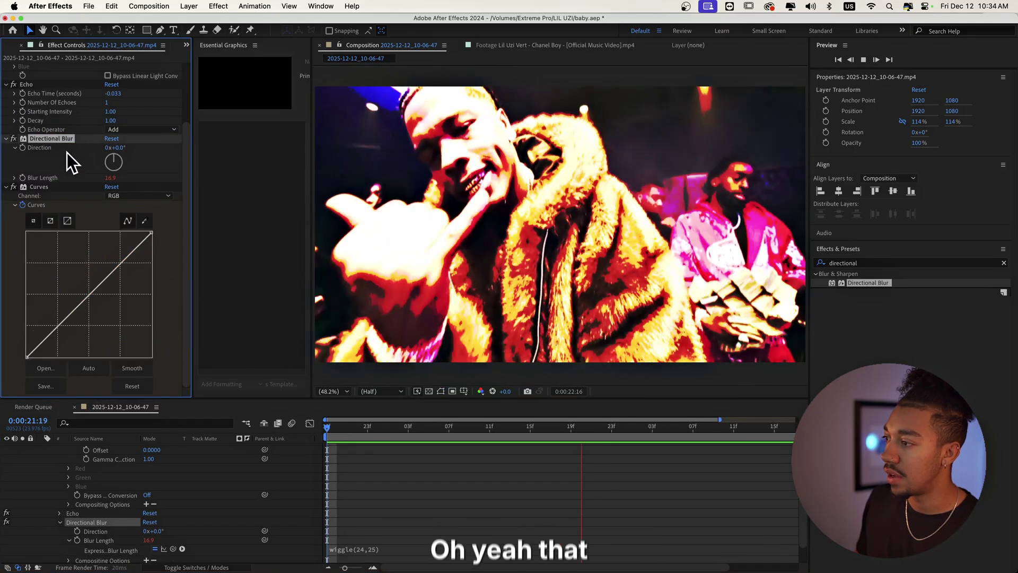
Apply Hue/Saturation at the top of the effect stack and rotate Master Hue to 0x+256° for purple
left_click(859, 262)
type("hue")
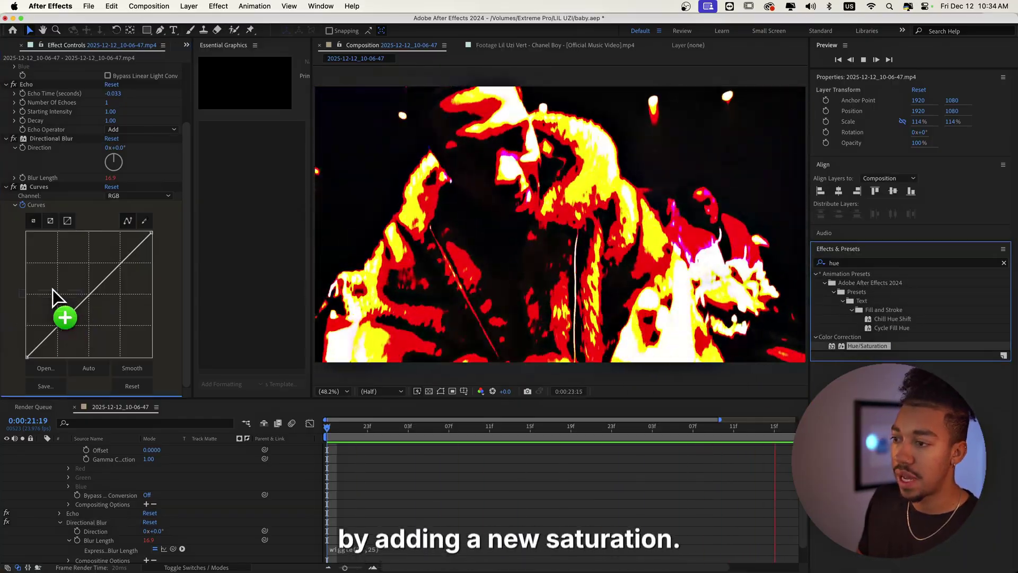
left_click_drag(56, 297, 64, 173)
left_click_drag(34, 71, 37, 71)
left_click_drag(114, 131, 114, 143)
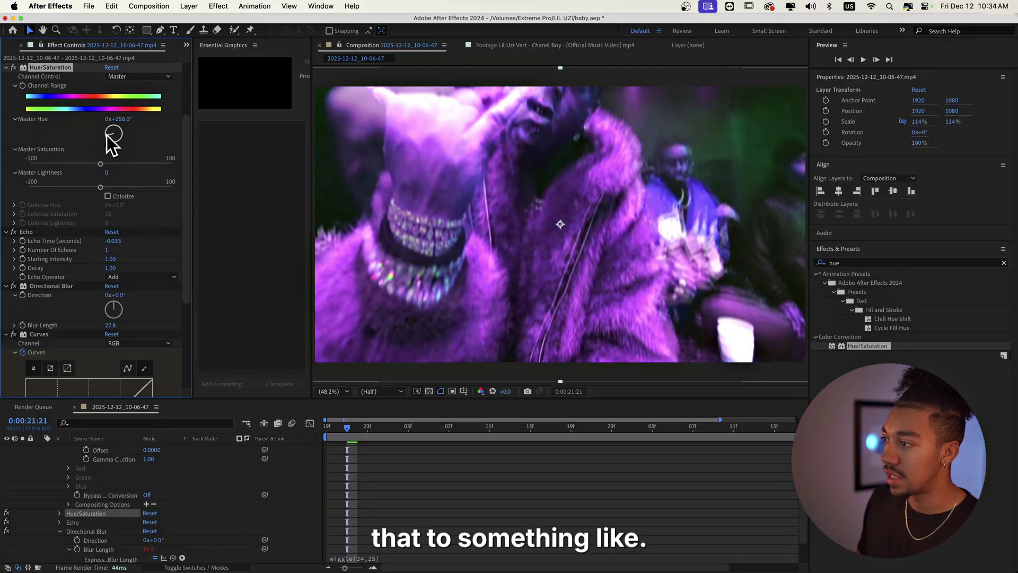